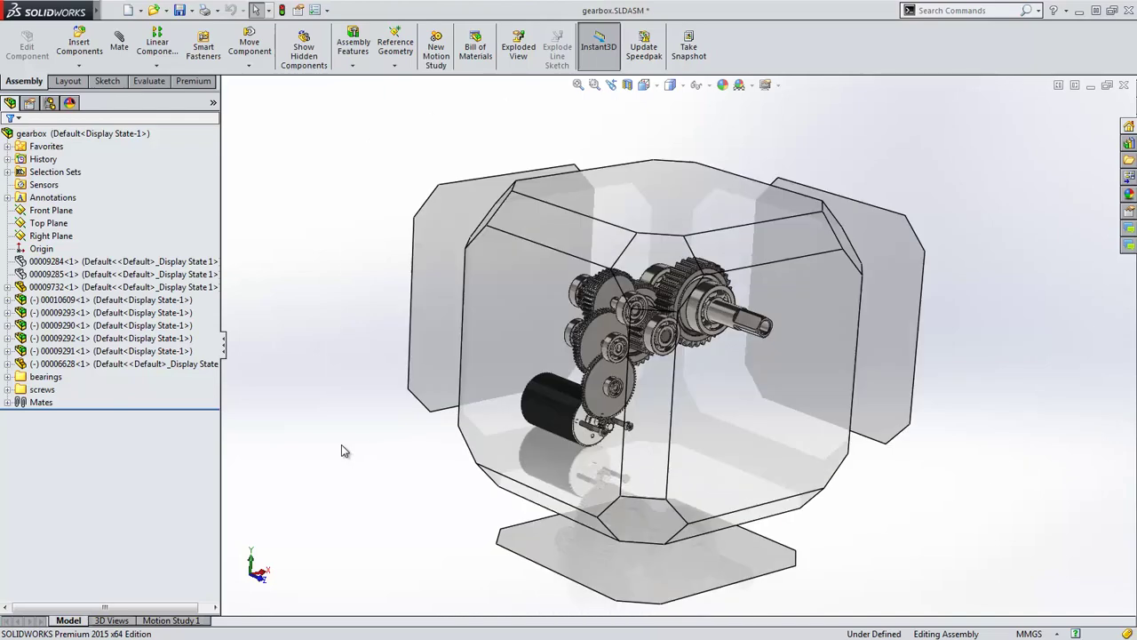
- Show the two hidden housing castings, 00009284 and 00009285, around the gear train
mouse_move(341, 445)
middle_mouse_down()
mouse_move(402, 453)
mouse_move(322, 452)
middle_mouse_up()
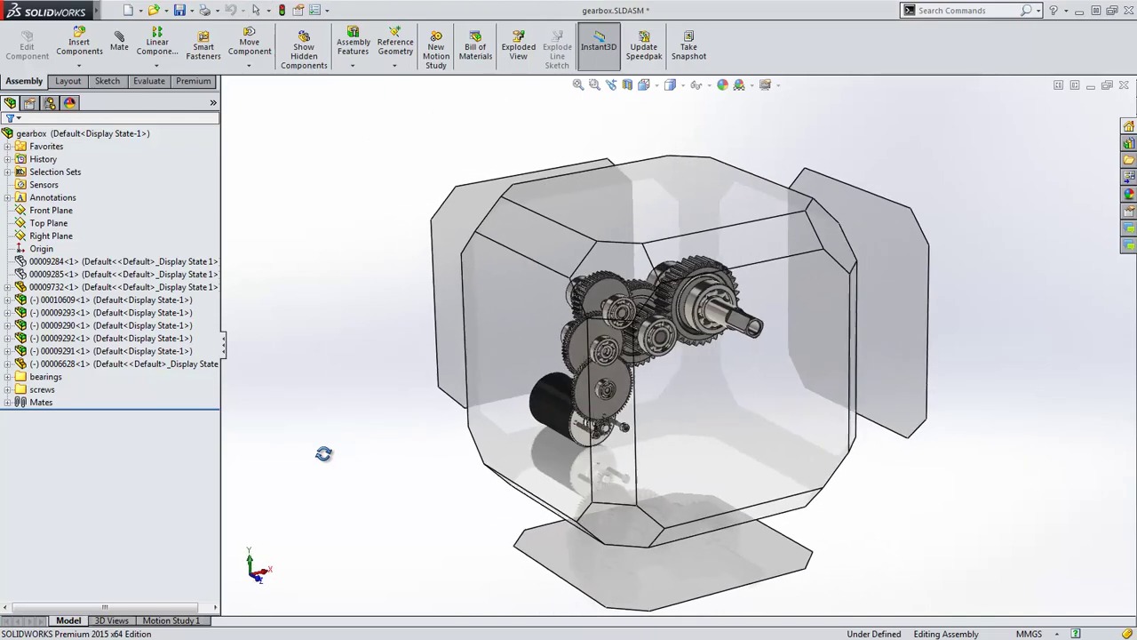
mouse_move(470, 207)
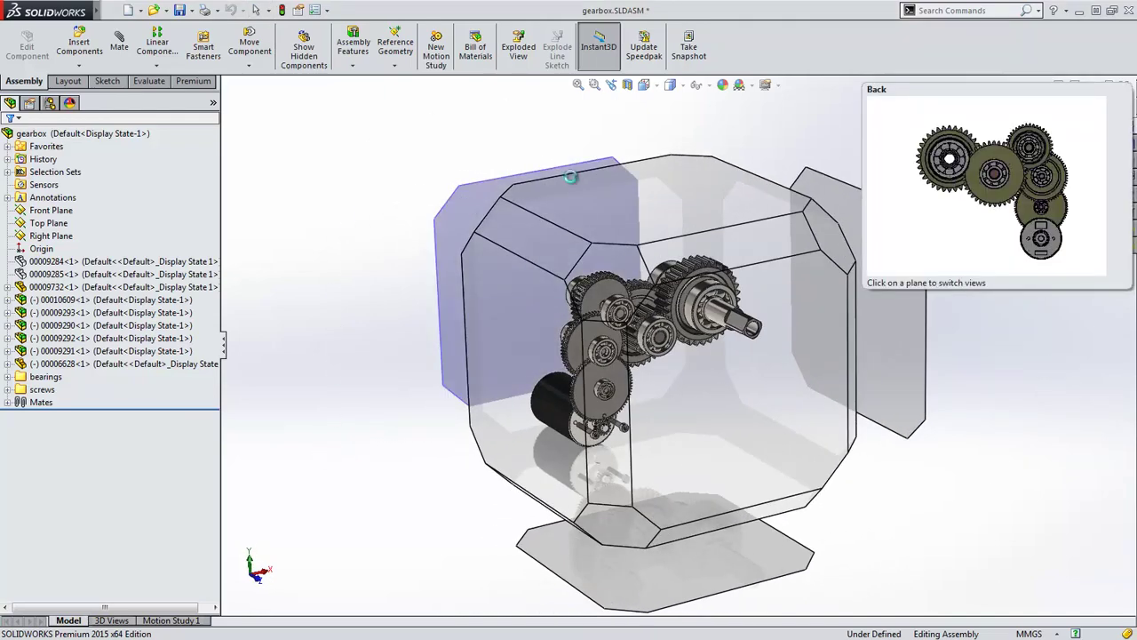
mouse_move(672, 190)
mouse_move(725, 256)
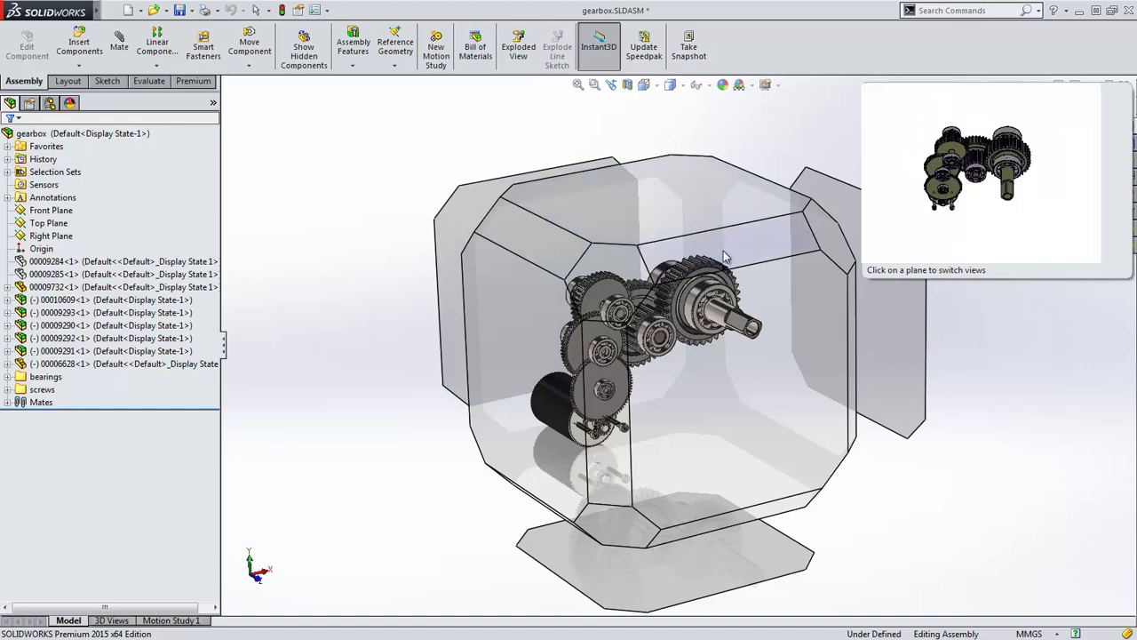
left_click(709, 404)
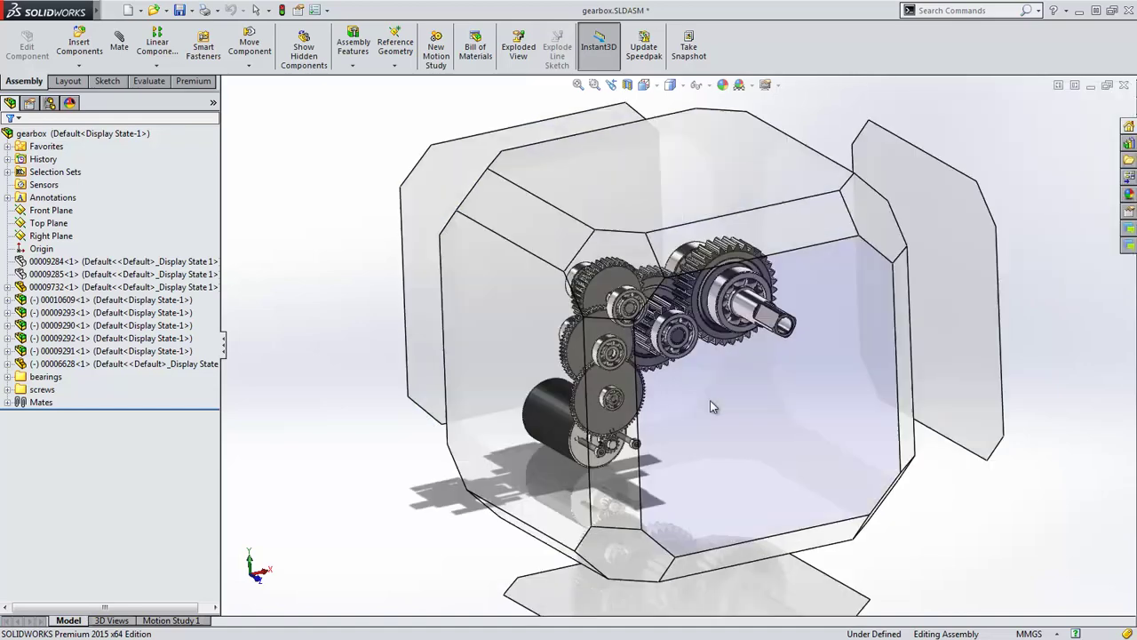
middle_click_drag(706, 424, 774, 472)
left_click(90, 263)
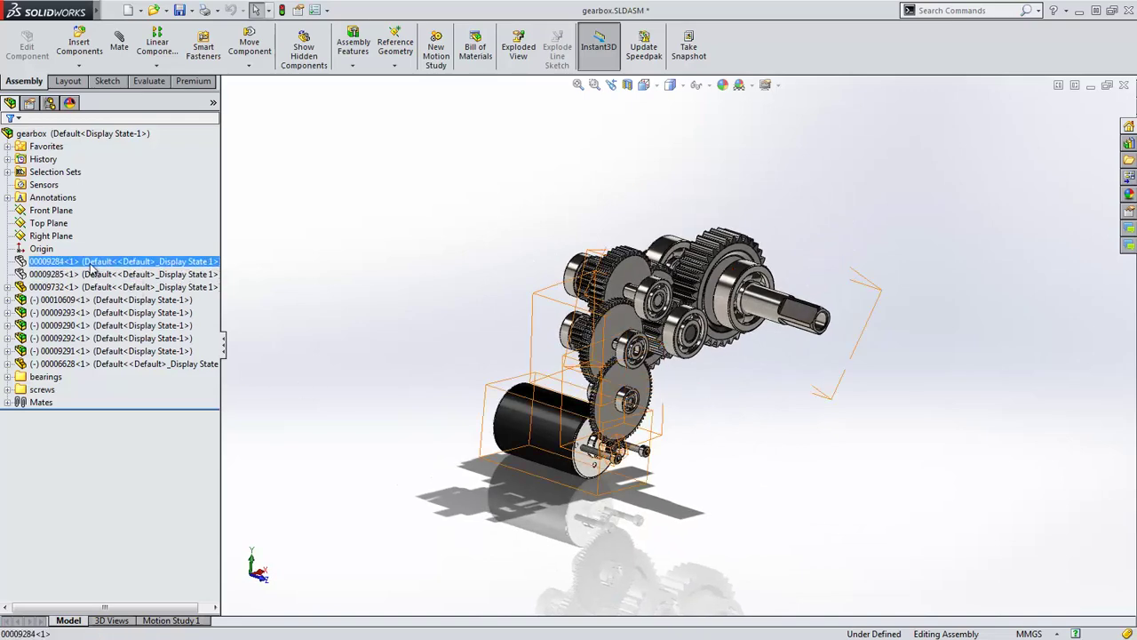
left_click(89, 274, "ctrl")
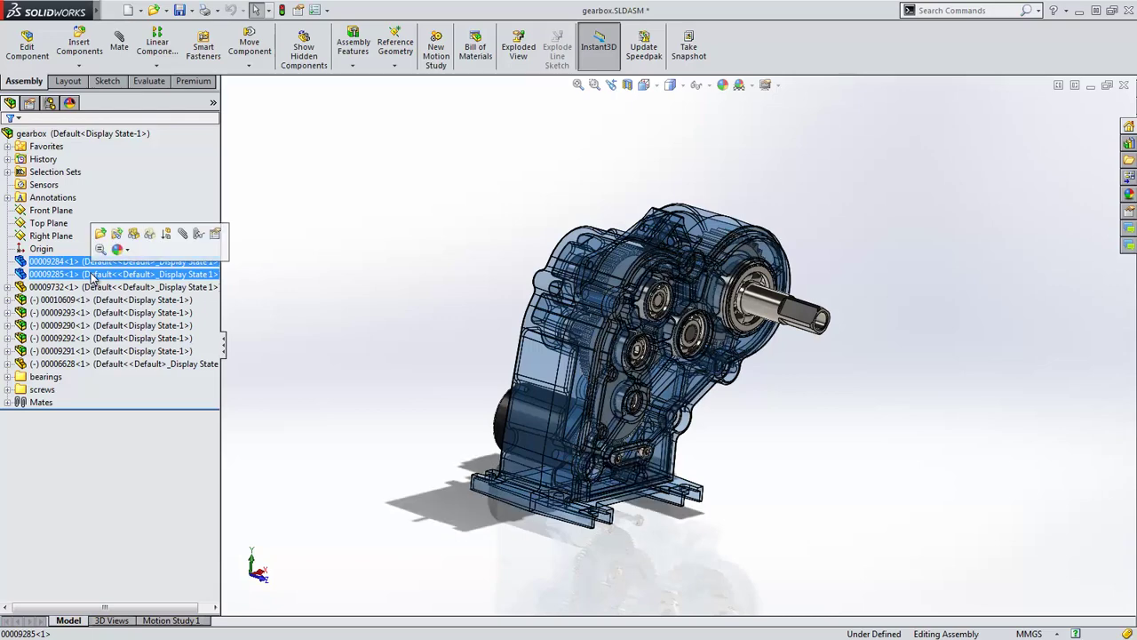
left_click(133, 234)
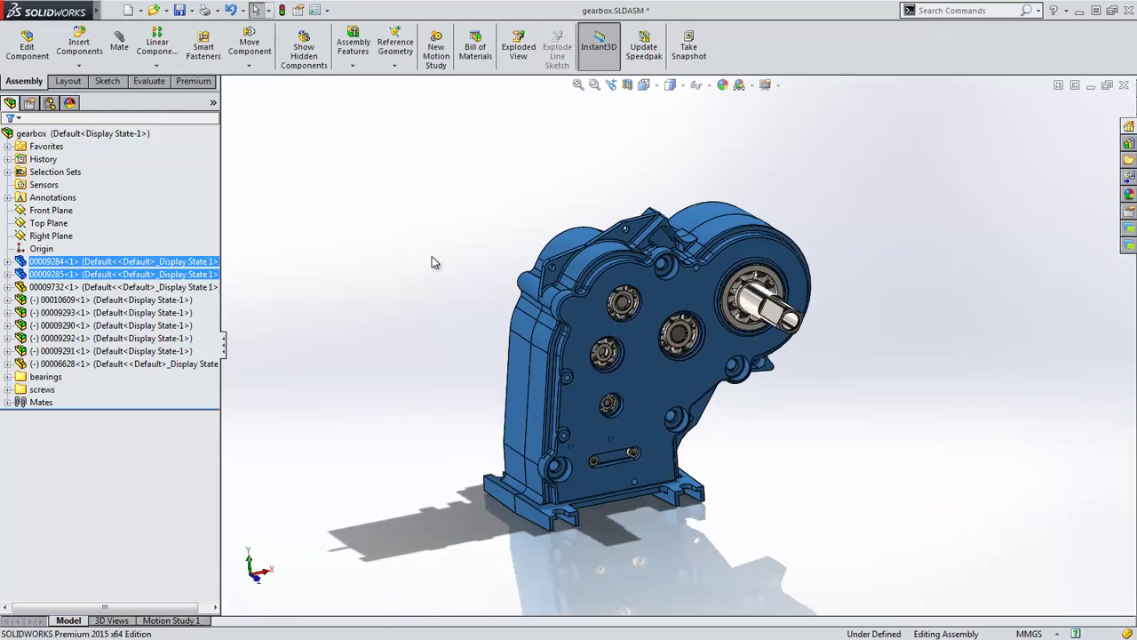
left_click(431, 257)
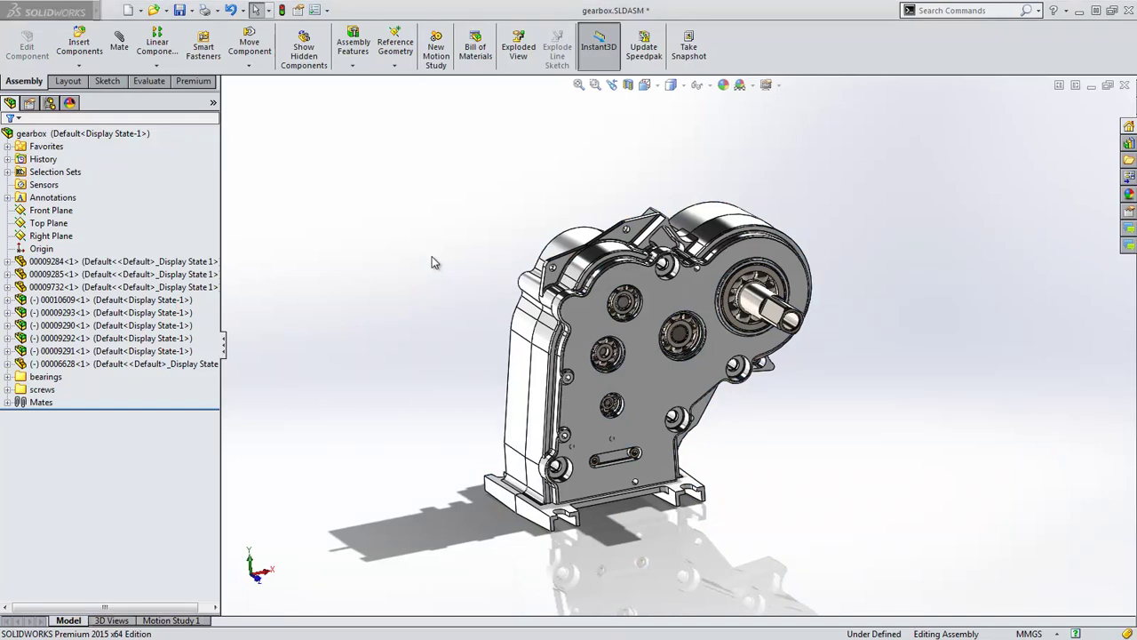
- Isolate the two castings joined by the Coincident4 mate listed among the assembly's favorites
left_click(8, 147)
left_click(49, 159)
right_click(59, 161)
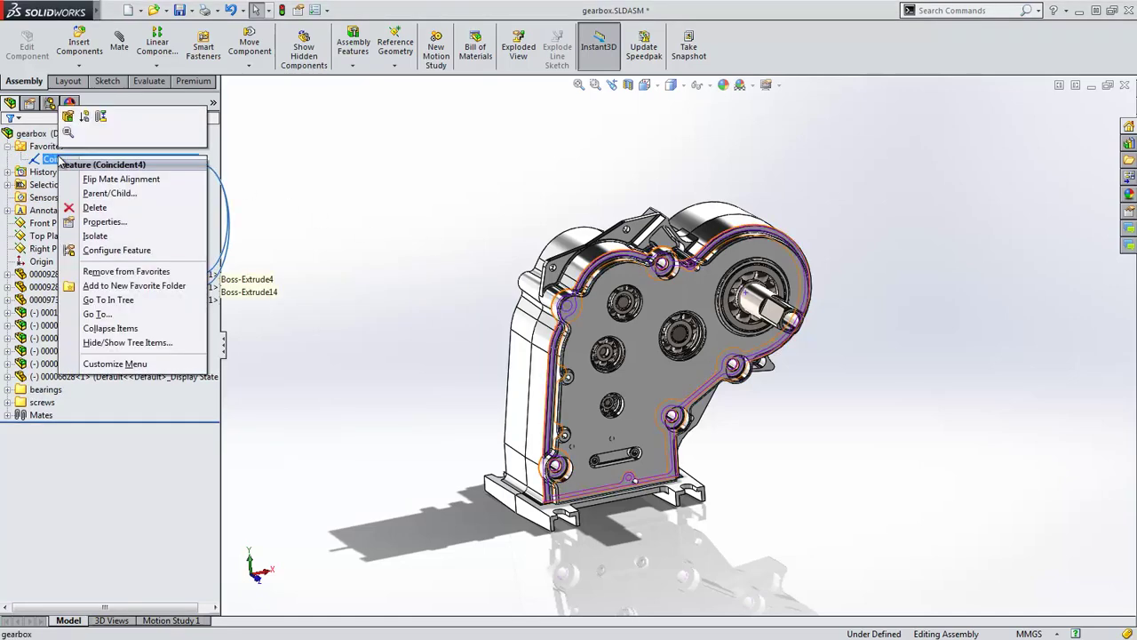
left_click(245, 289)
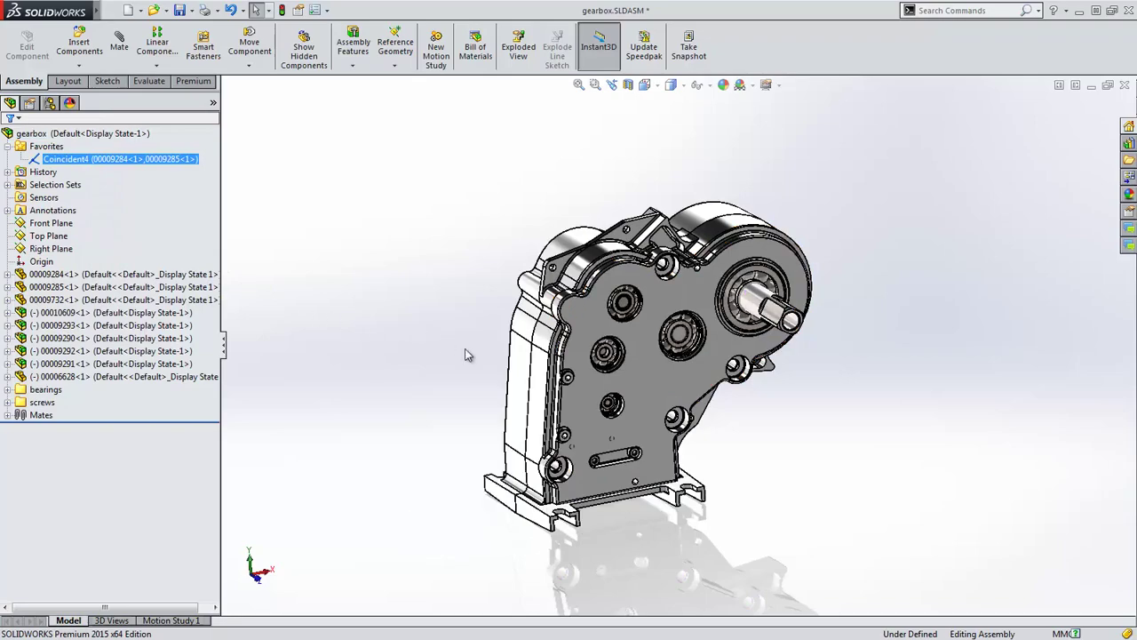
middle_click_drag(477, 357, 500, 398)
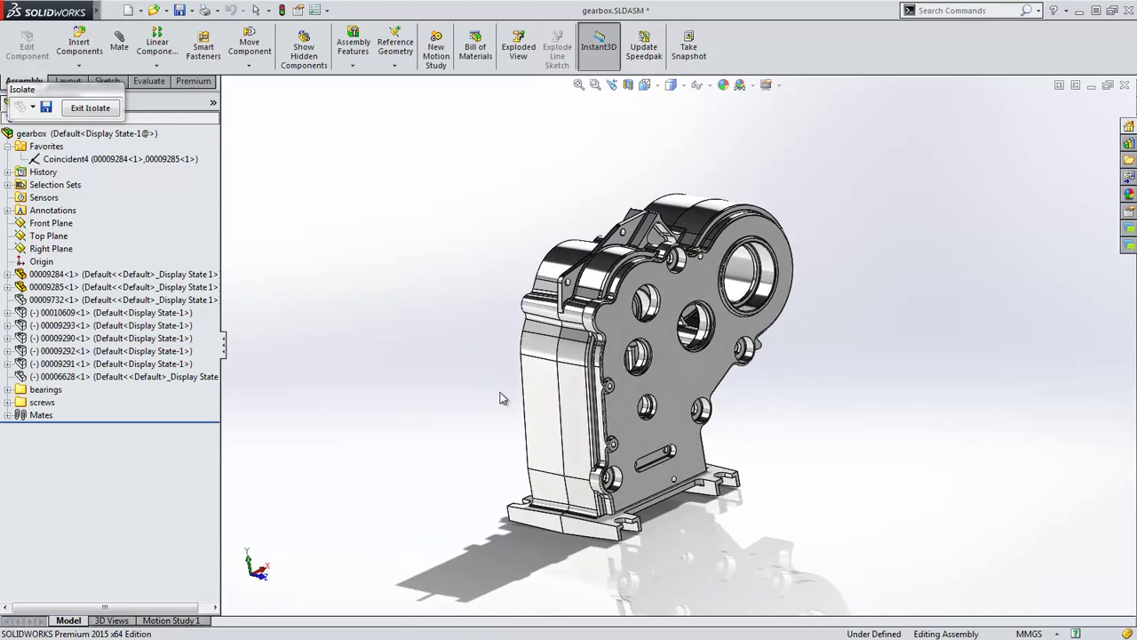
- Save the isolated view as a display state named casting
left_click(46, 108)
type("casting")
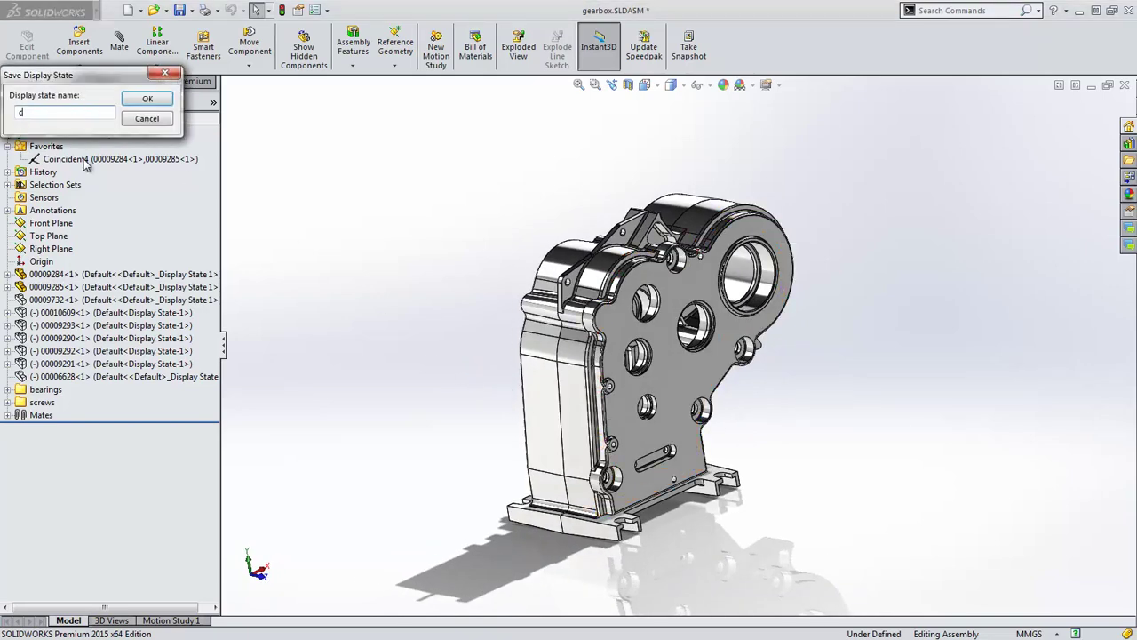
left_click(144, 98)
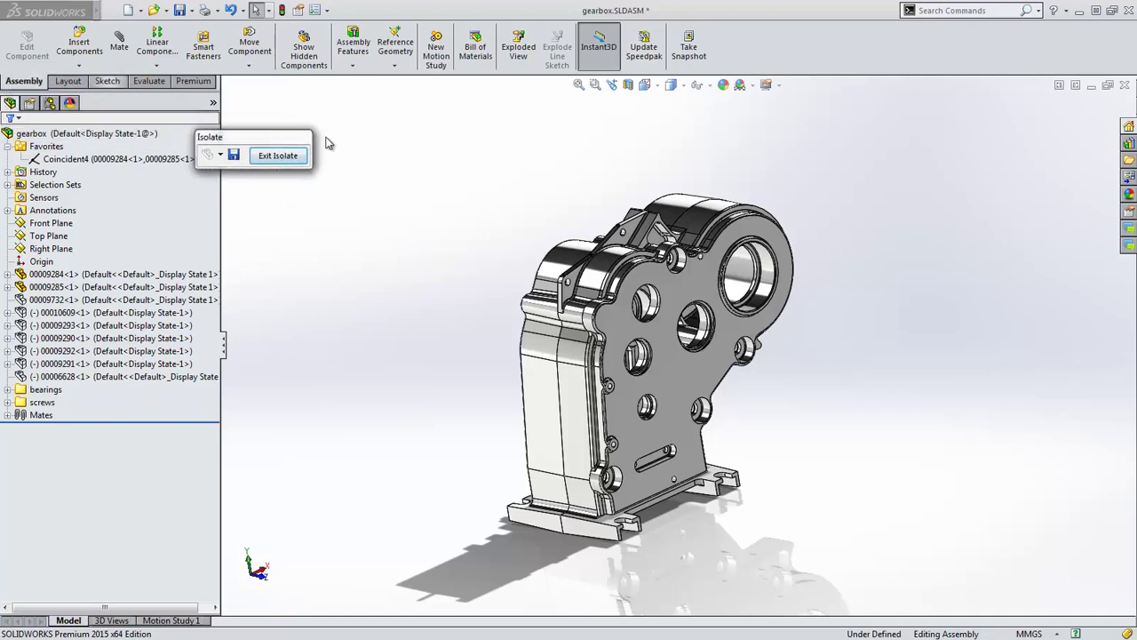
- Set the casting display state to hide new components when inactive, applied to this display state only
left_click(50, 103)
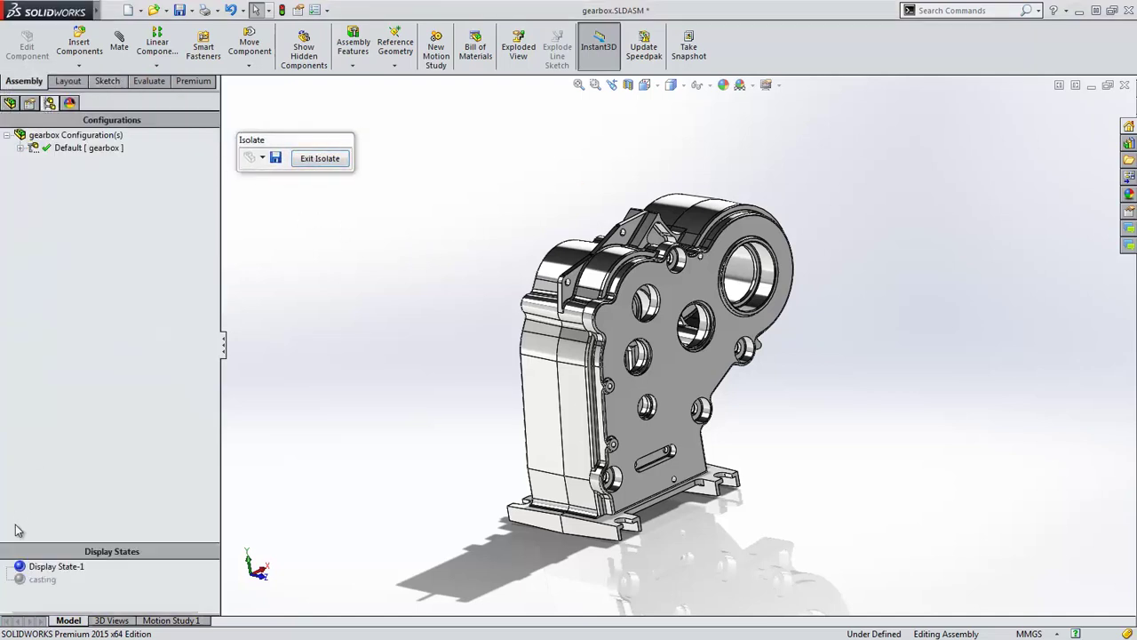
right_click(36, 584)
left_click(109, 499)
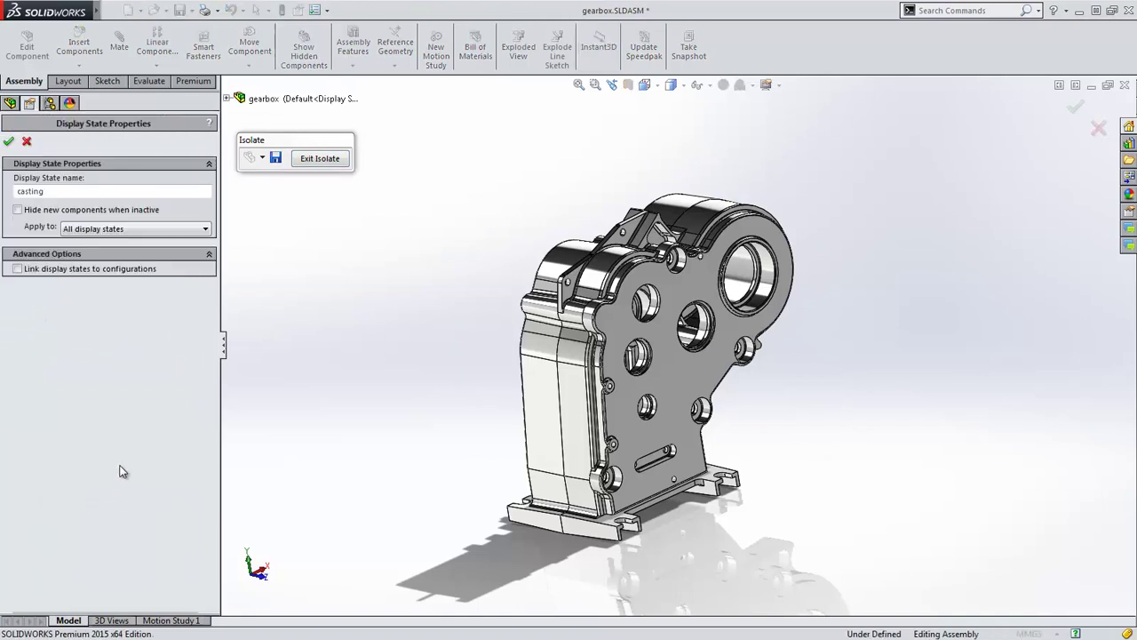
left_click(19, 209)
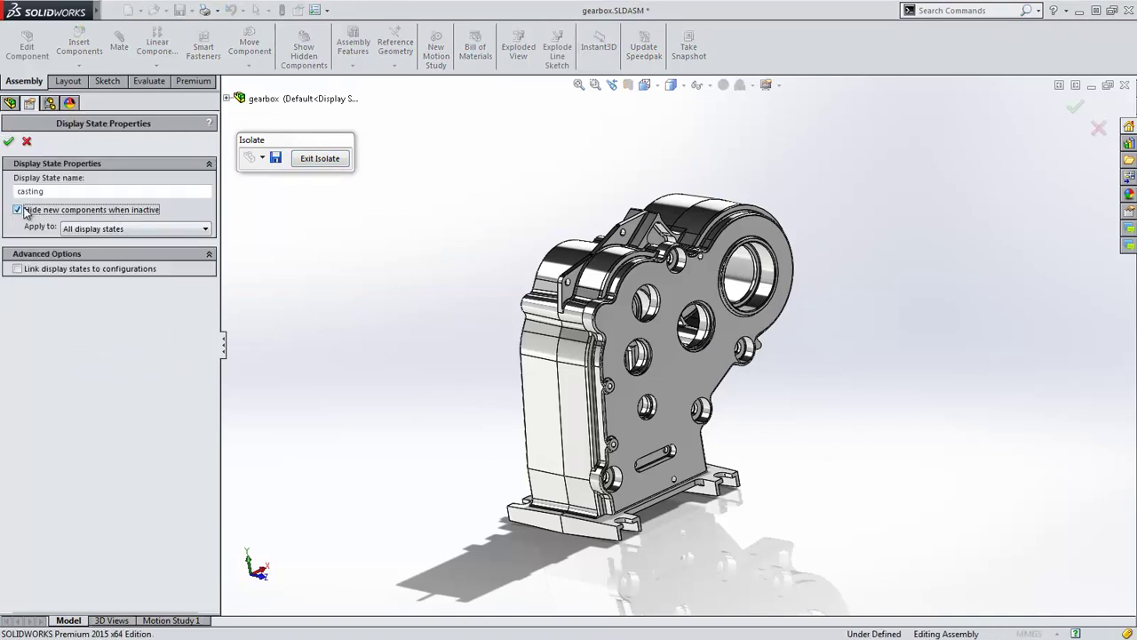
left_click(93, 229)
left_click(93, 260)
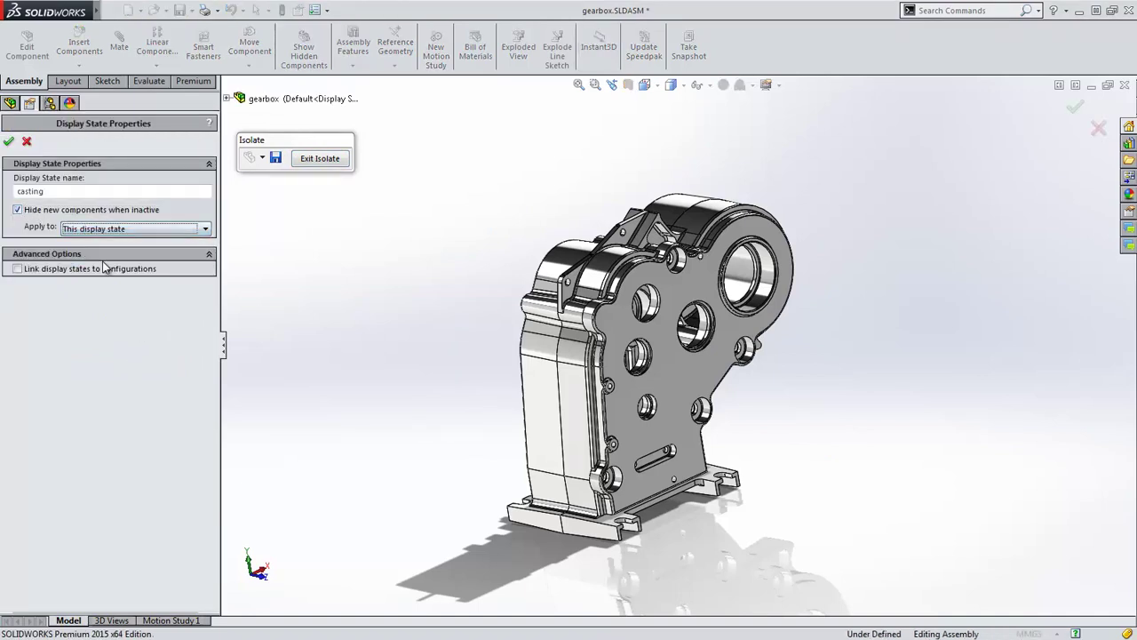
left_click(8, 141)
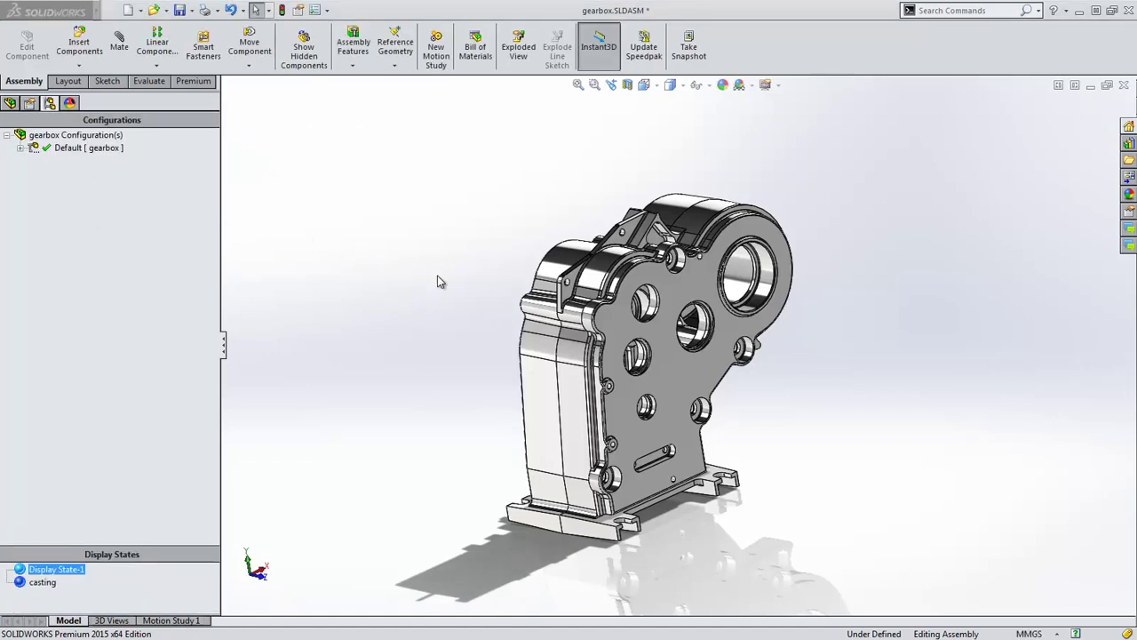
- Turn the assembly to the front view and open the front cover casting as a part in position
key("ctrl+1")
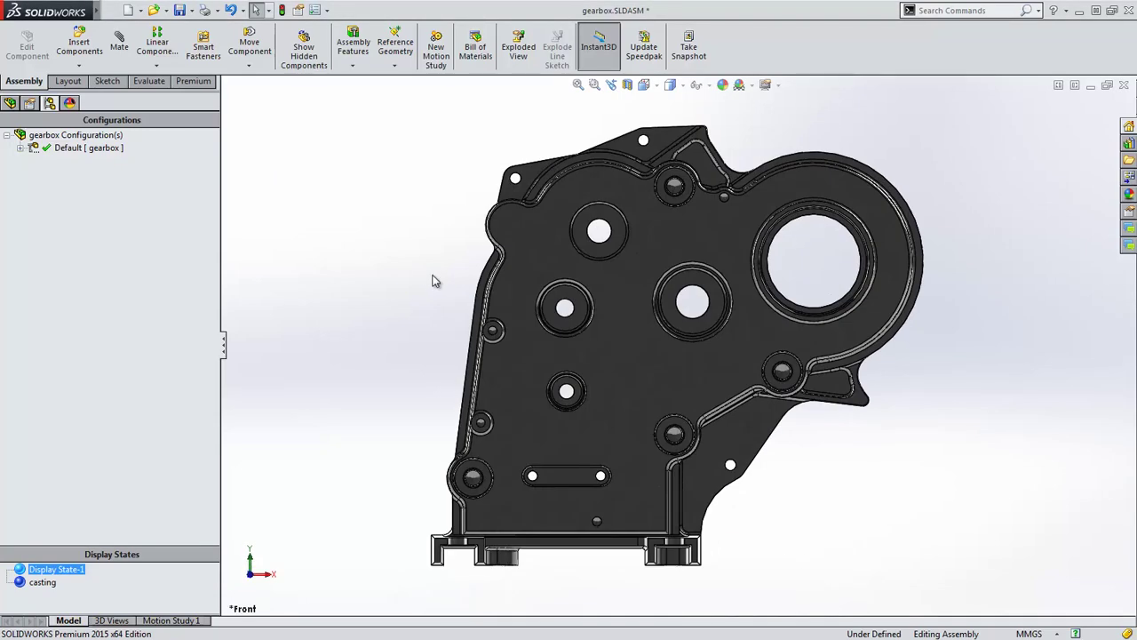
left_click(556, 209)
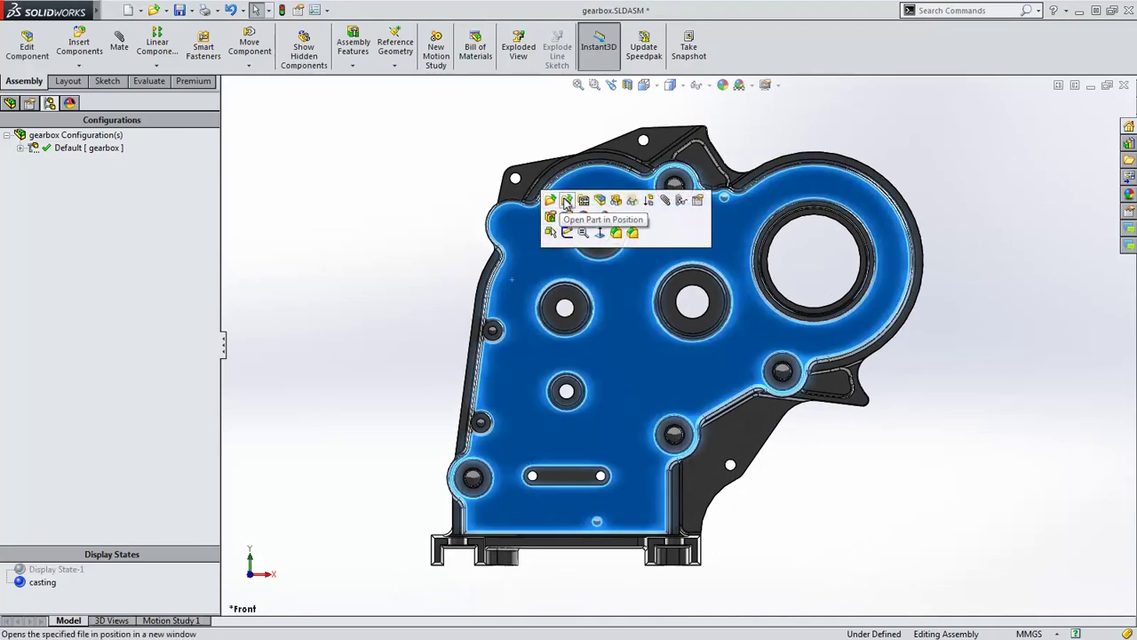
left_click(564, 204)
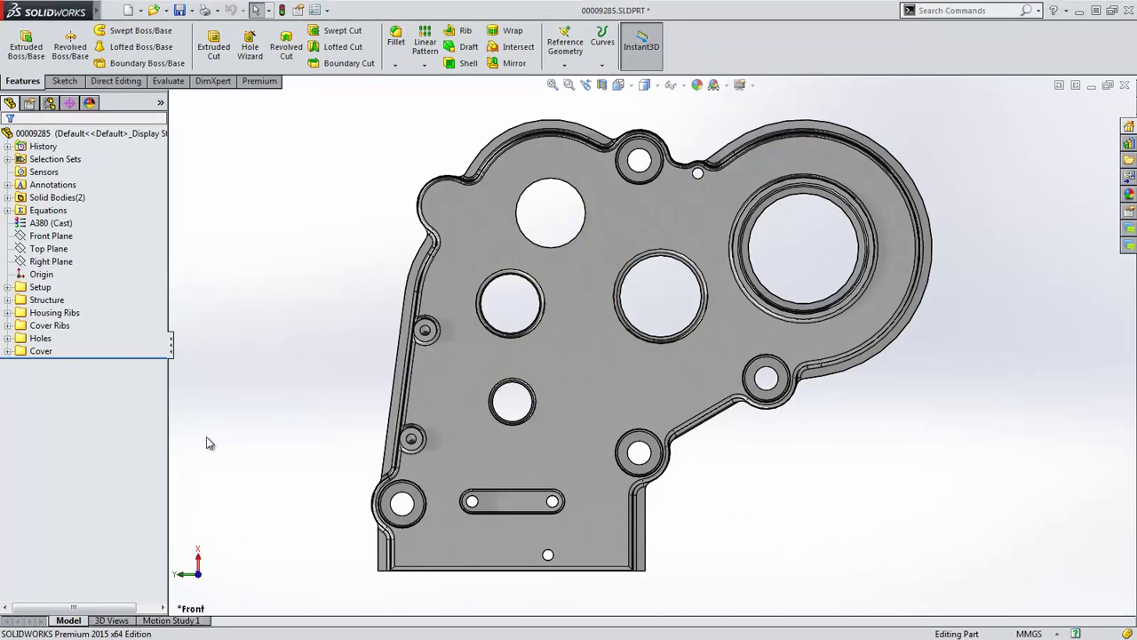
- Expand the Structure folder and examine the parent and child references of Boss-Extrude1
left_click(8, 300)
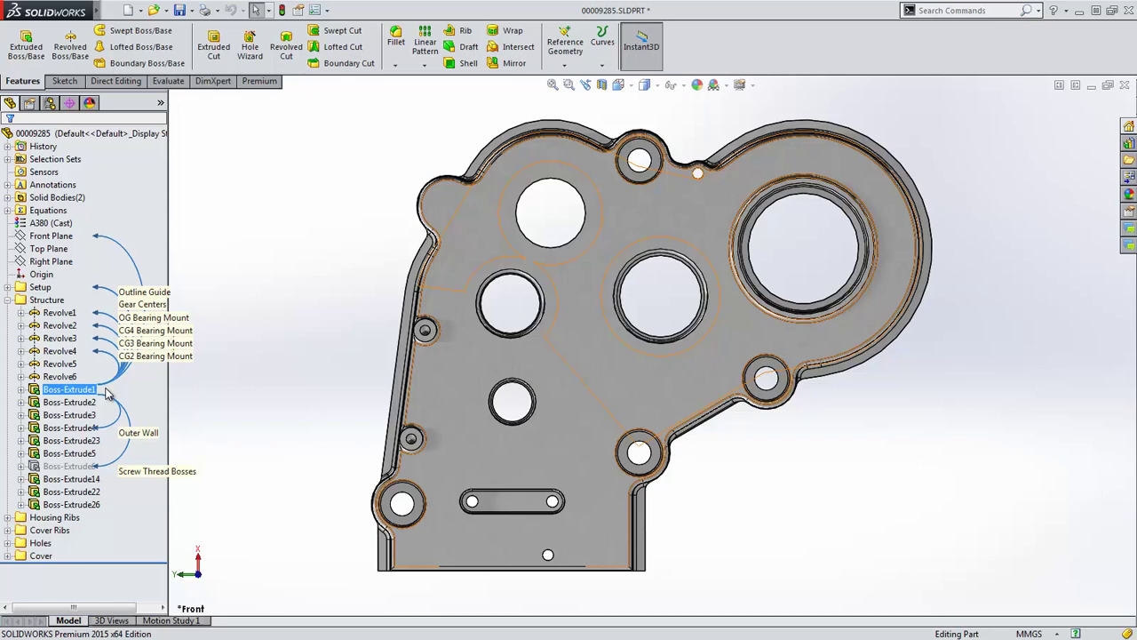
left_click(181, 380)
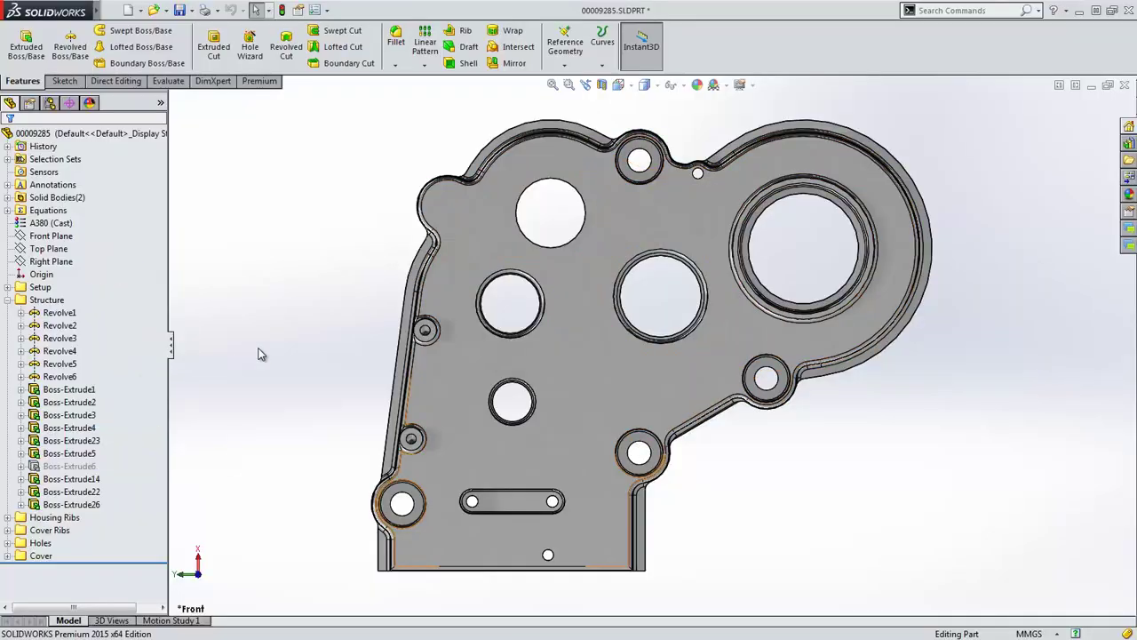
- Restrict selection to faces and box-select the faces of the slotted pad and the screw boss below the large bore
right_click(216, 292)
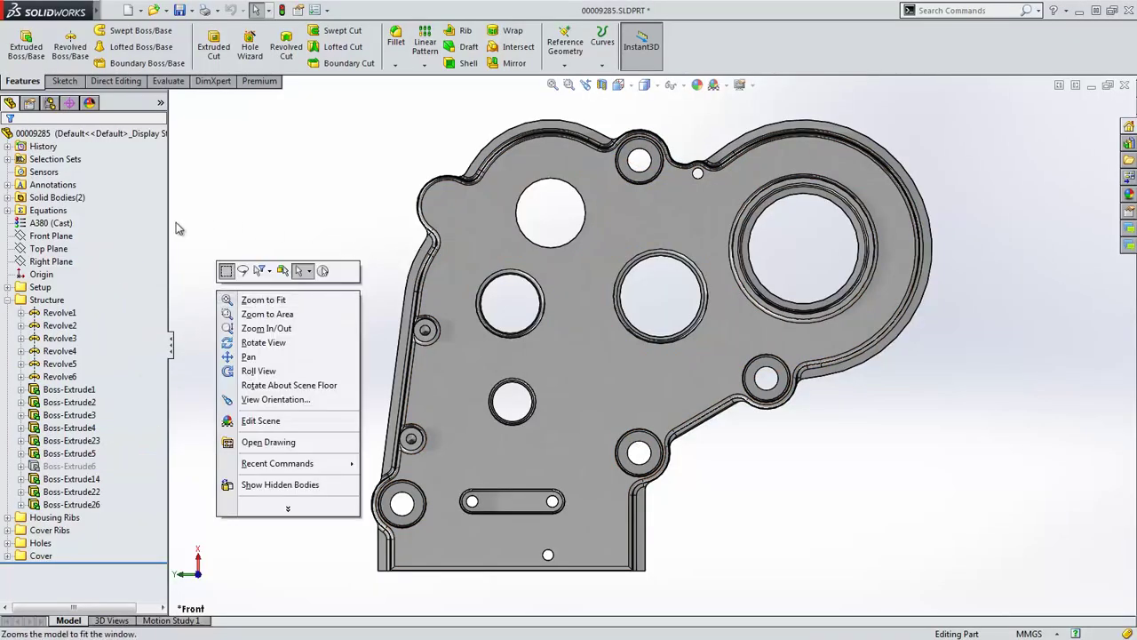
left_click(270, 272)
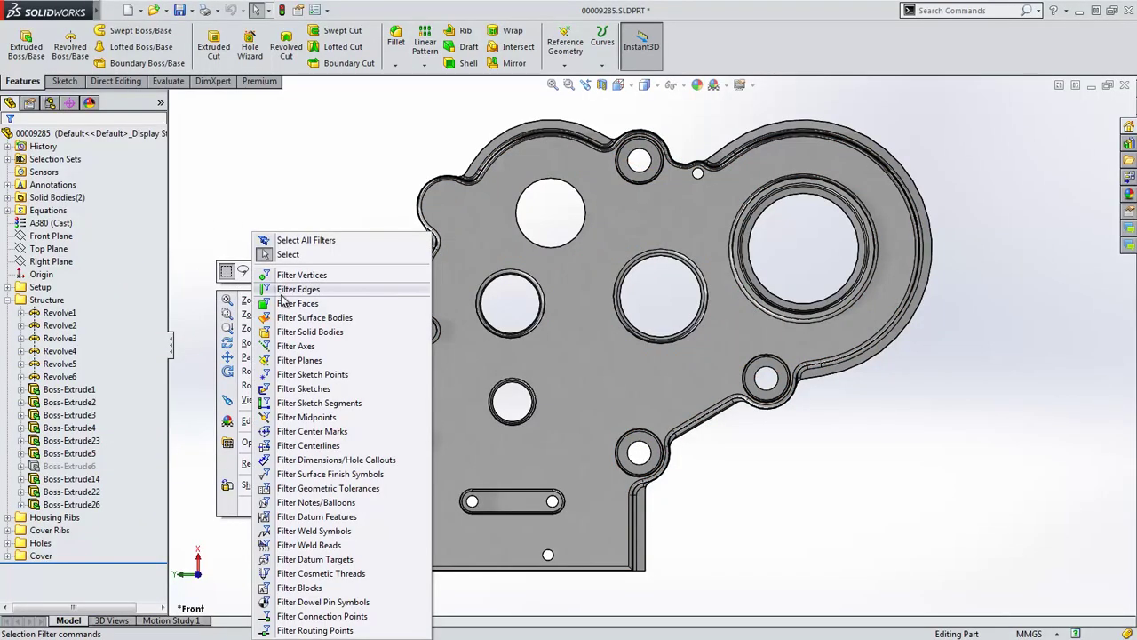
left_click(282, 303)
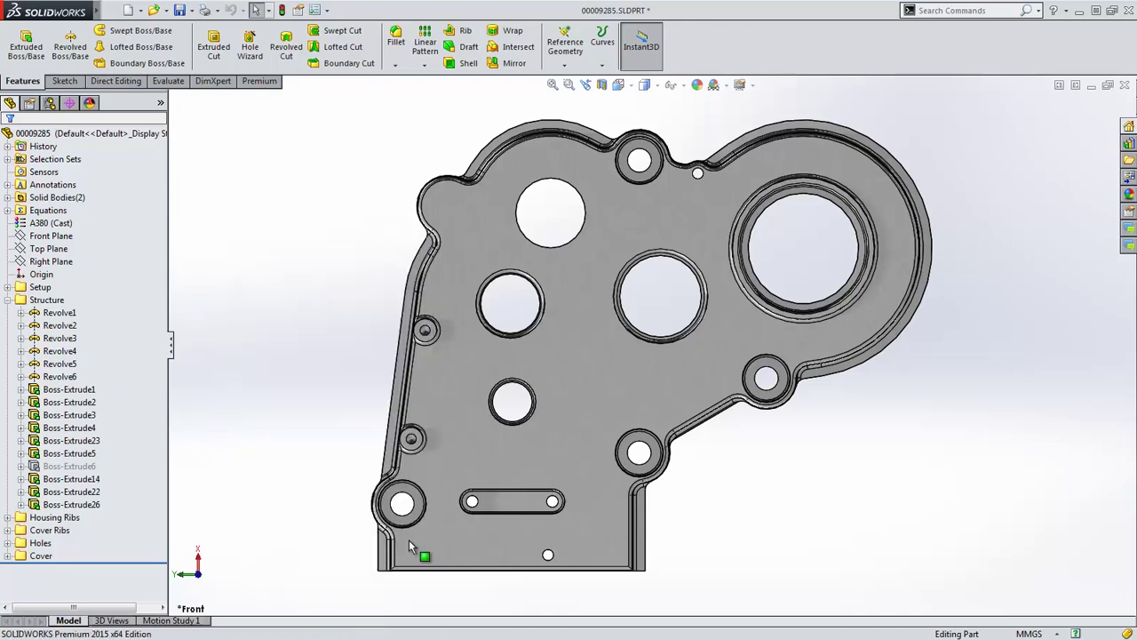
left_click_drag(446, 584, 579, 451)
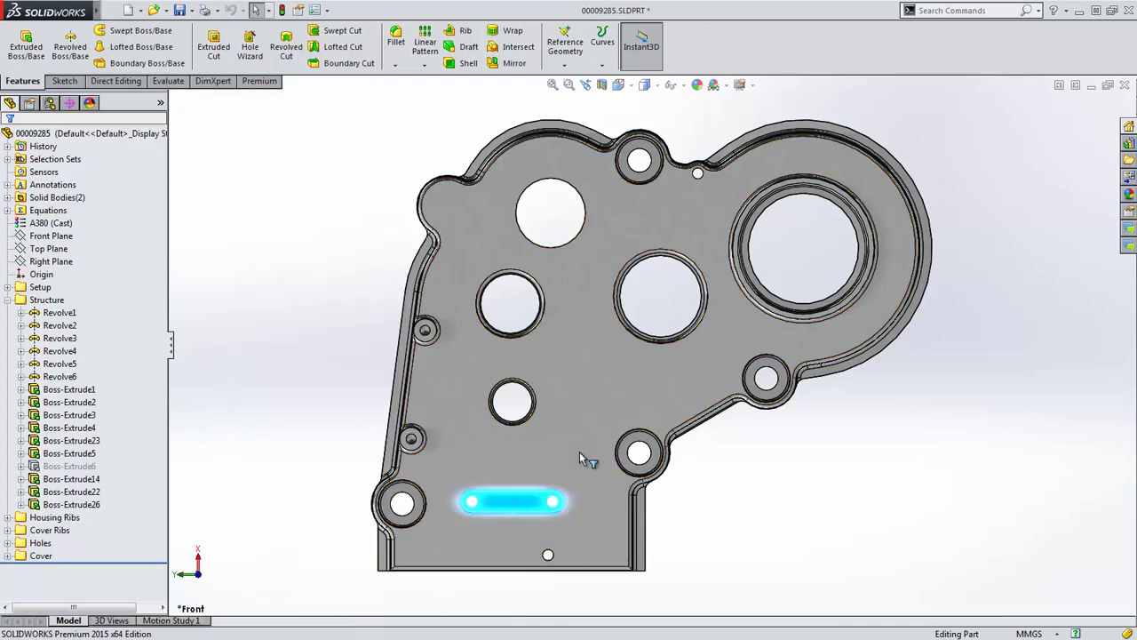
mouse_move(529, 441)
middle_mouse_down()
mouse_move(582, 455)
mouse_move(533, 460)
middle_mouse_up()
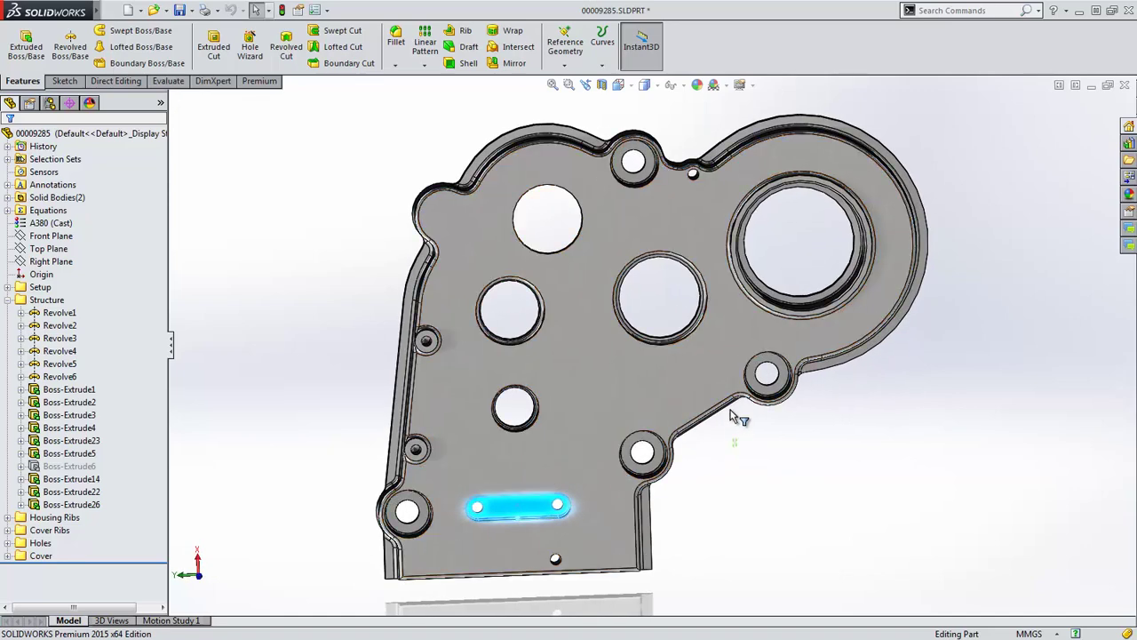
left_click_drag(734, 448, 817, 342, "ctrl")
middle_click_drag(837, 456, 789, 452)
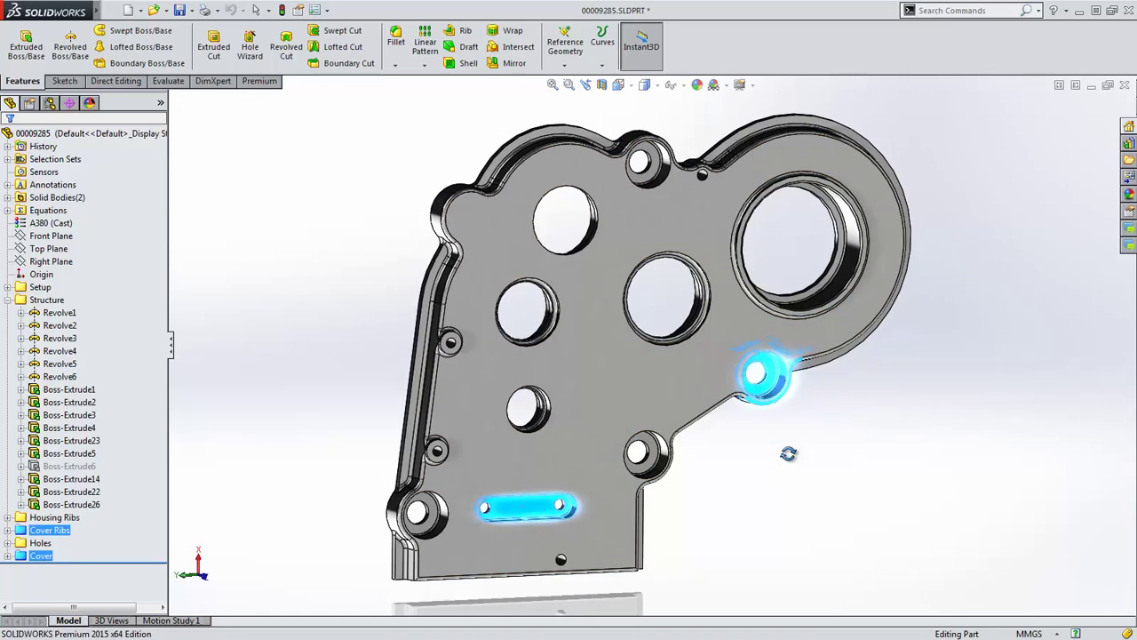
- Clear the face selection, restore it as the previous selection, and clear it again
left_click(794, 460)
right_click(789, 460)
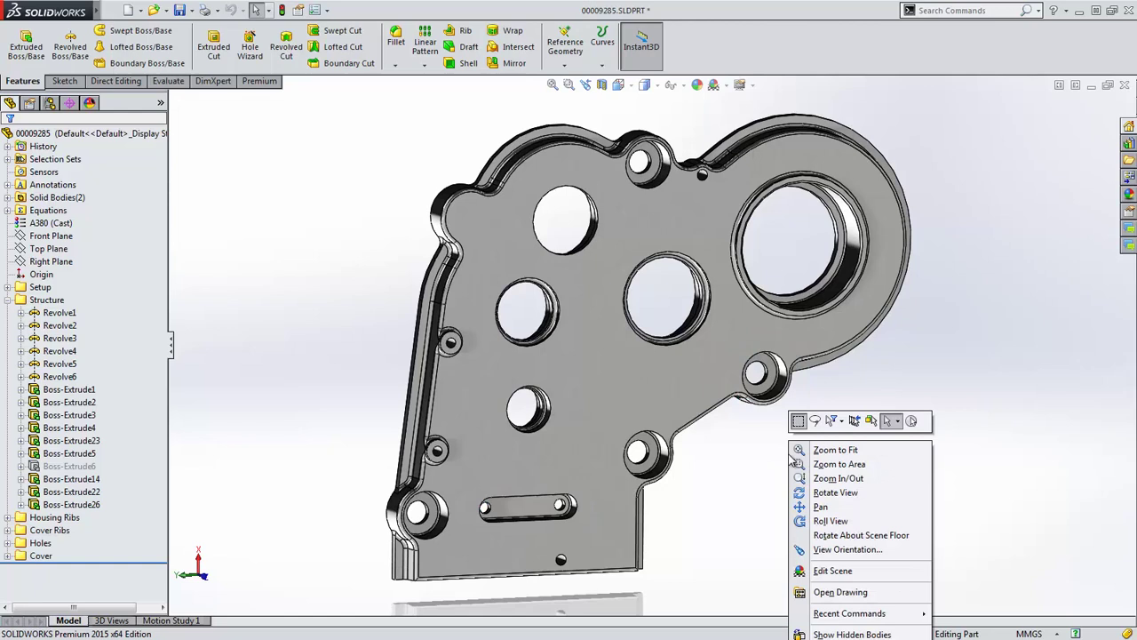
left_click(857, 422)
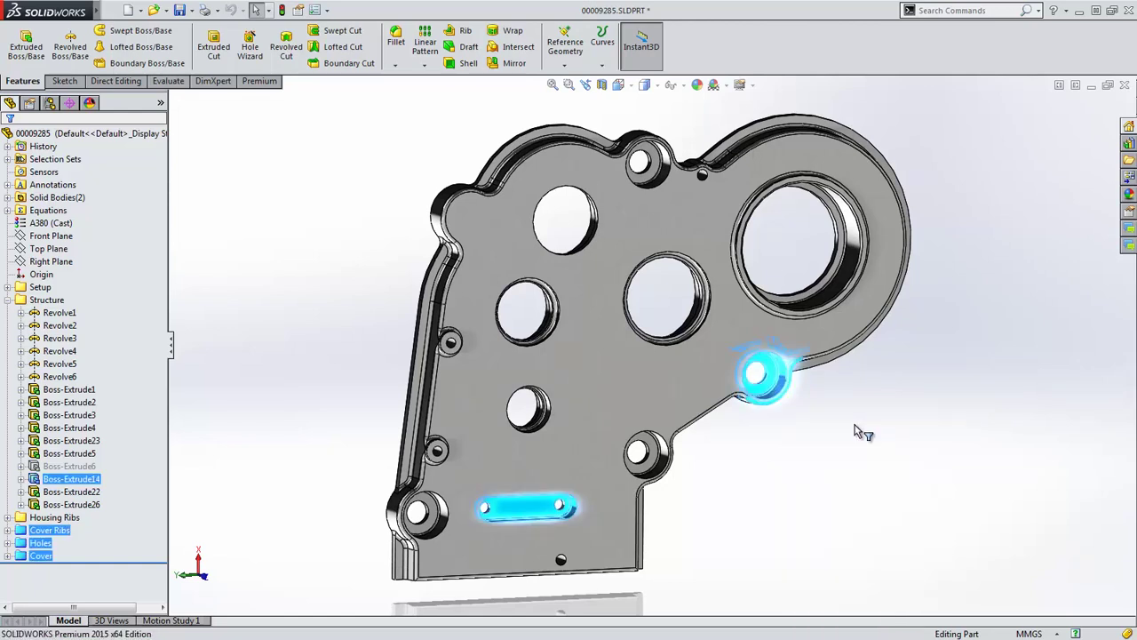
left_click(856, 429)
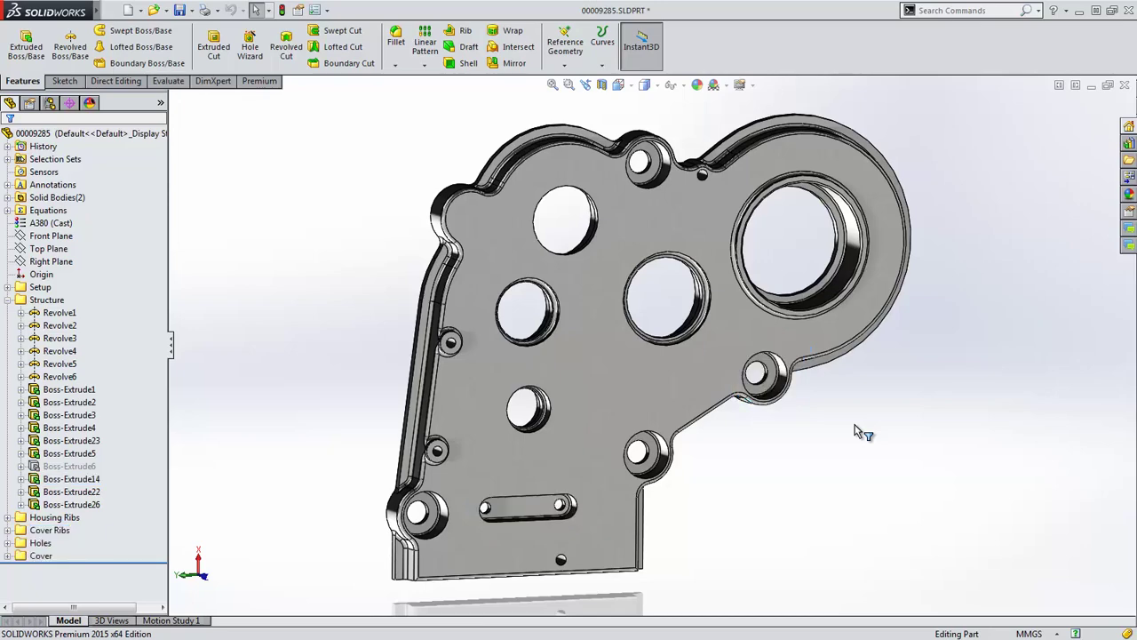
- Select the circular edge of the small lower boss beside the cover's sloped wall in front view, and clear the selection
key("ctrl+1")
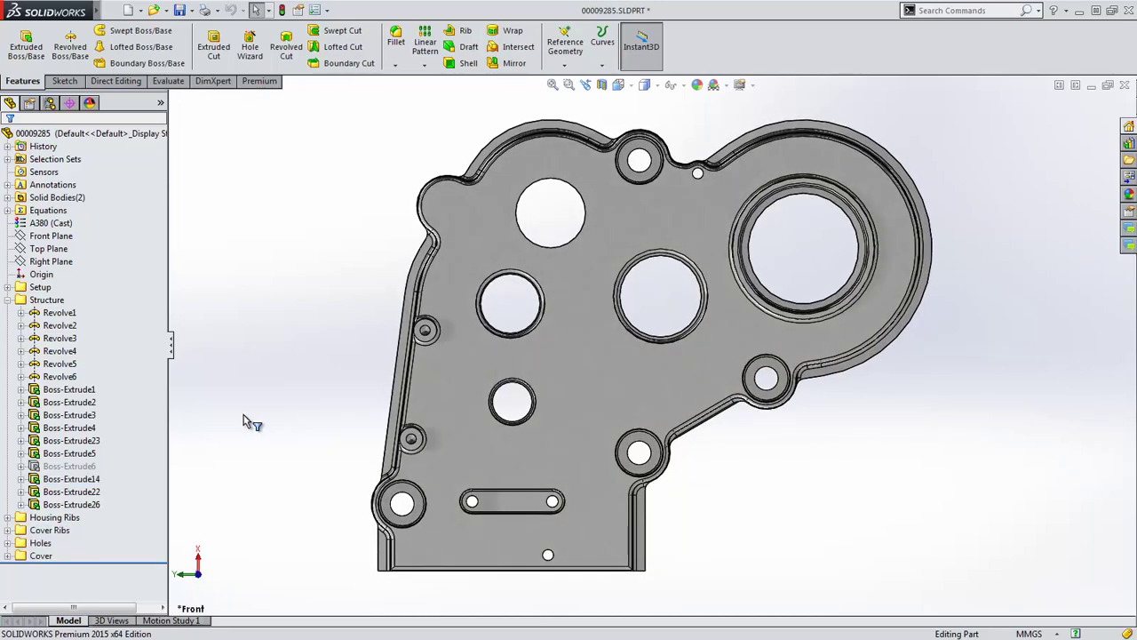
left_click(430, 448)
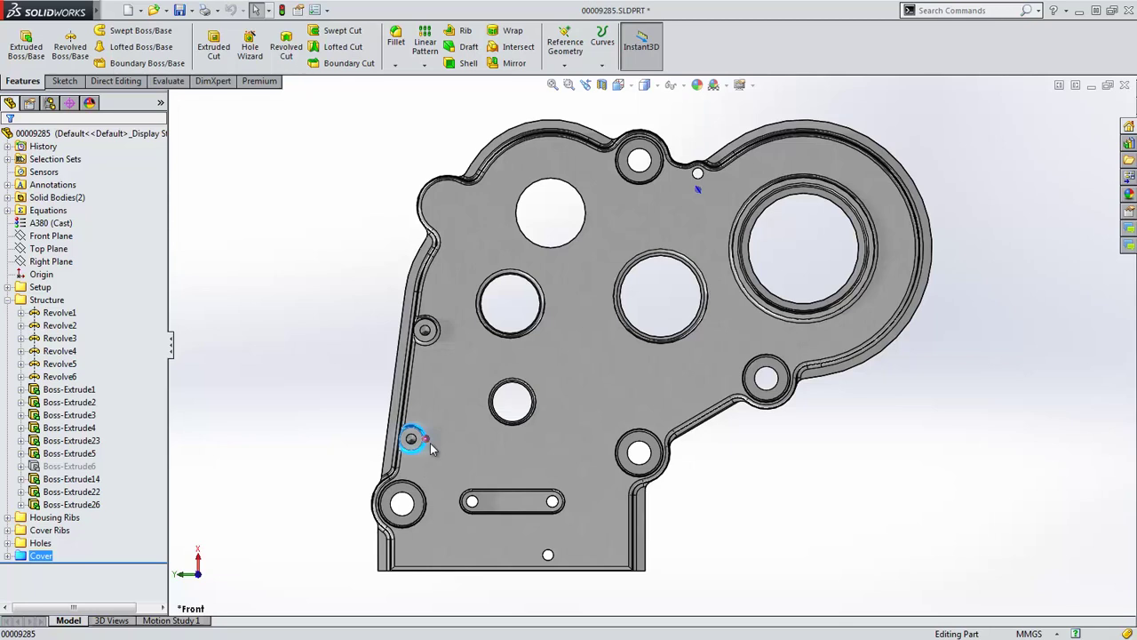
key("Escape")
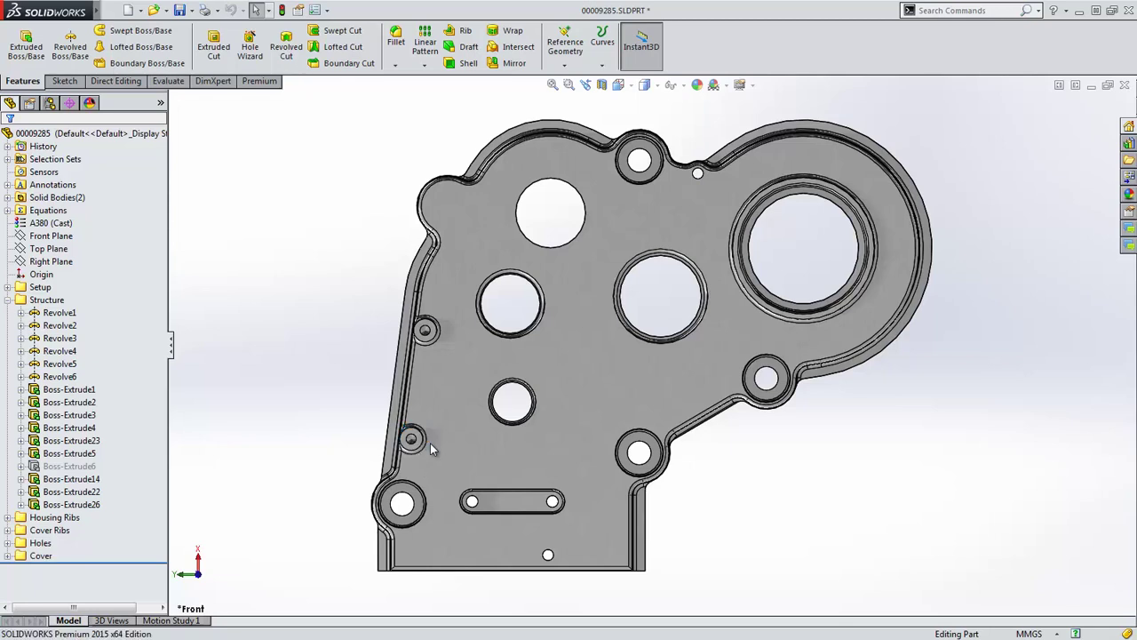
- Select the faces of the two small bosses beside the cover's sloped wall and save them as a new selection set
left_click(431, 444)
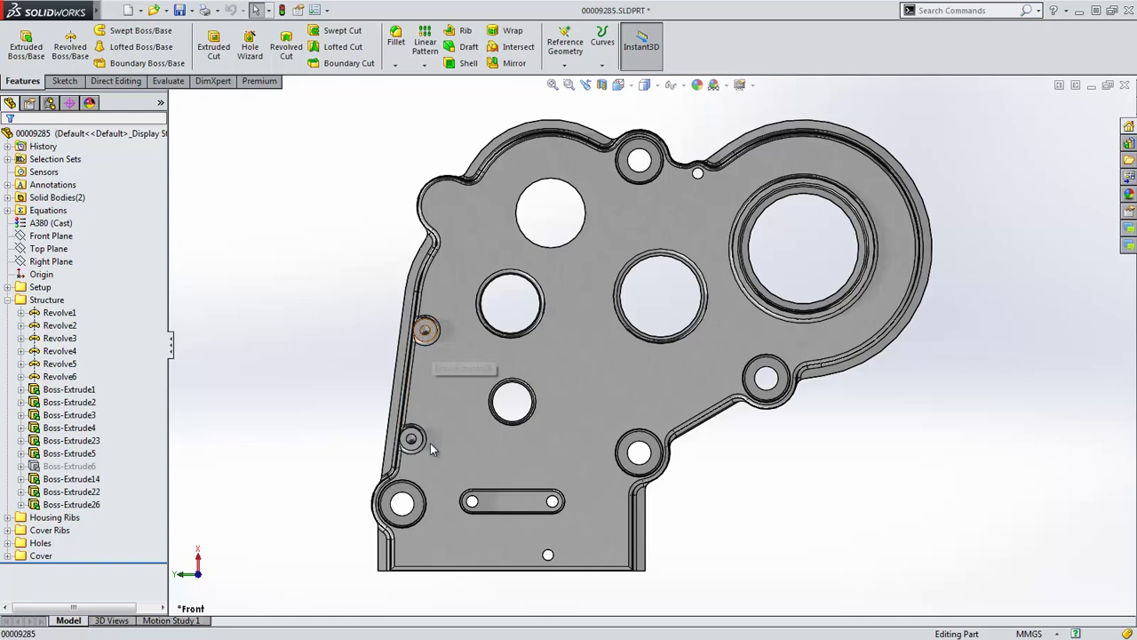
left_click(423, 442, "ctrl")
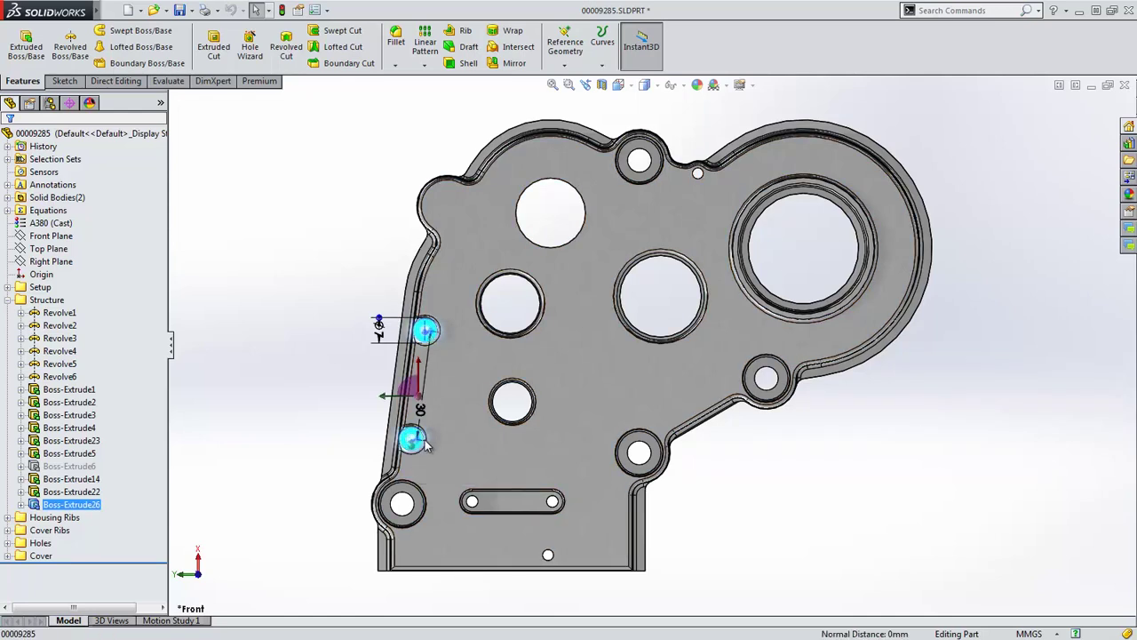
right_click(423, 442)
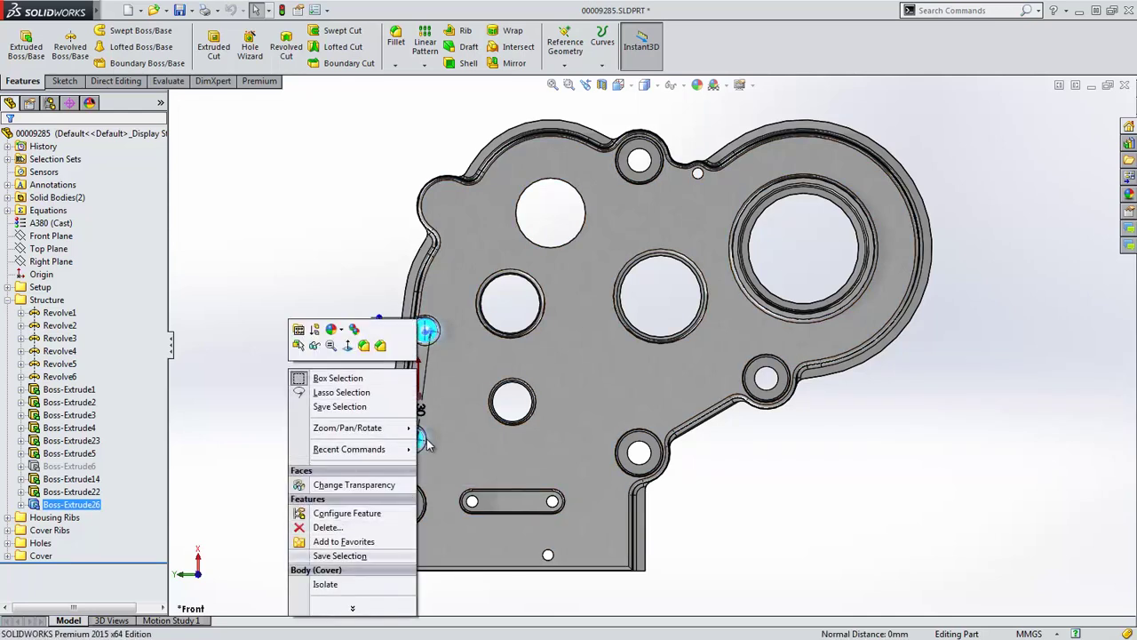
key("Escape")
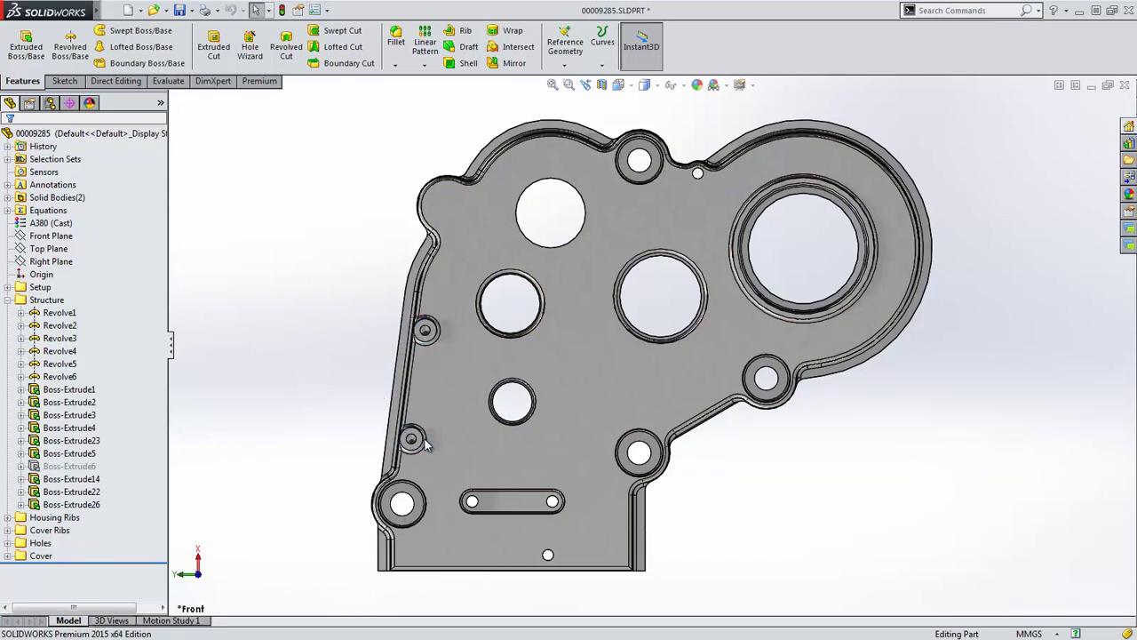
- Step through the saved selection sets to review the faces each one highlights, and clear the selection
key("Down")
key("Down")
key("Down")
key("Down")
key("Down")
key("Down")
key("Up")
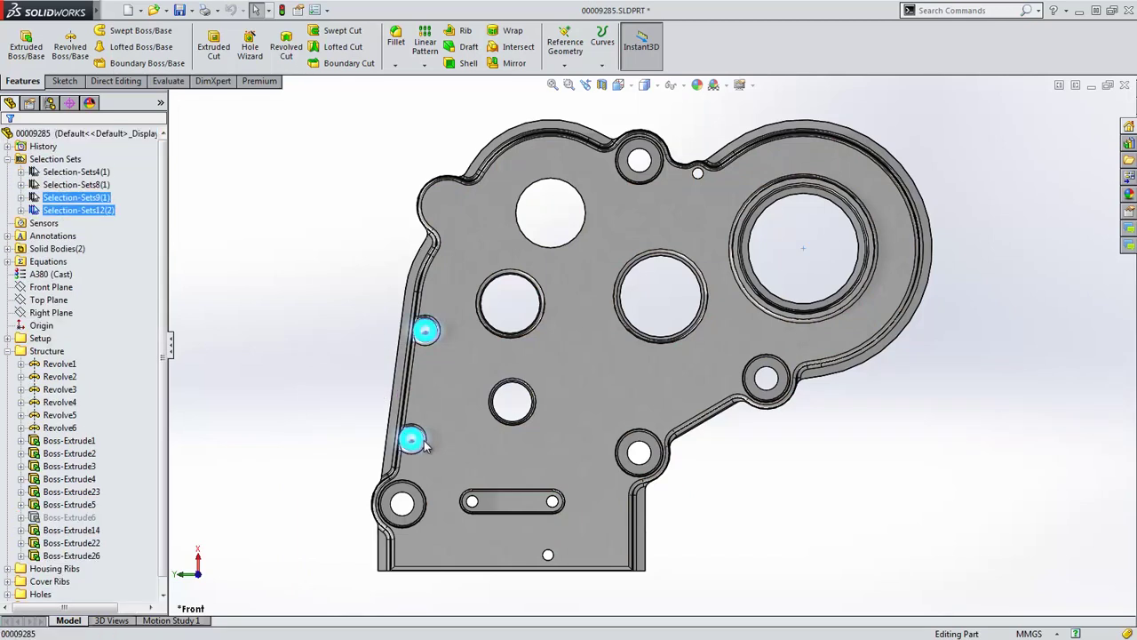
key("Up")
key("Up")
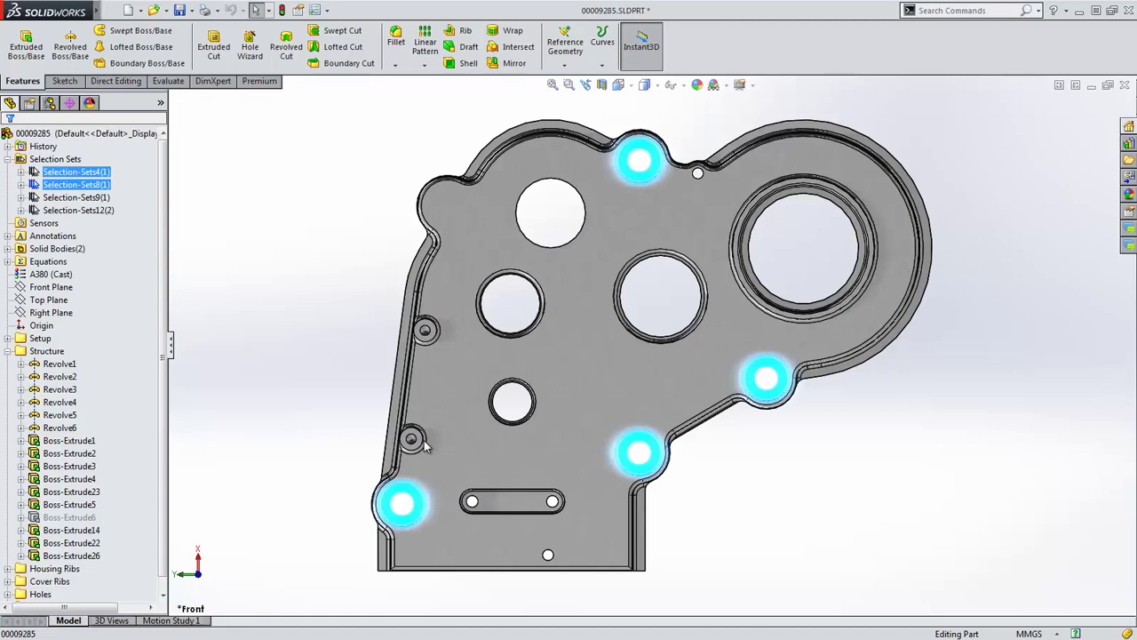
key("Escape")
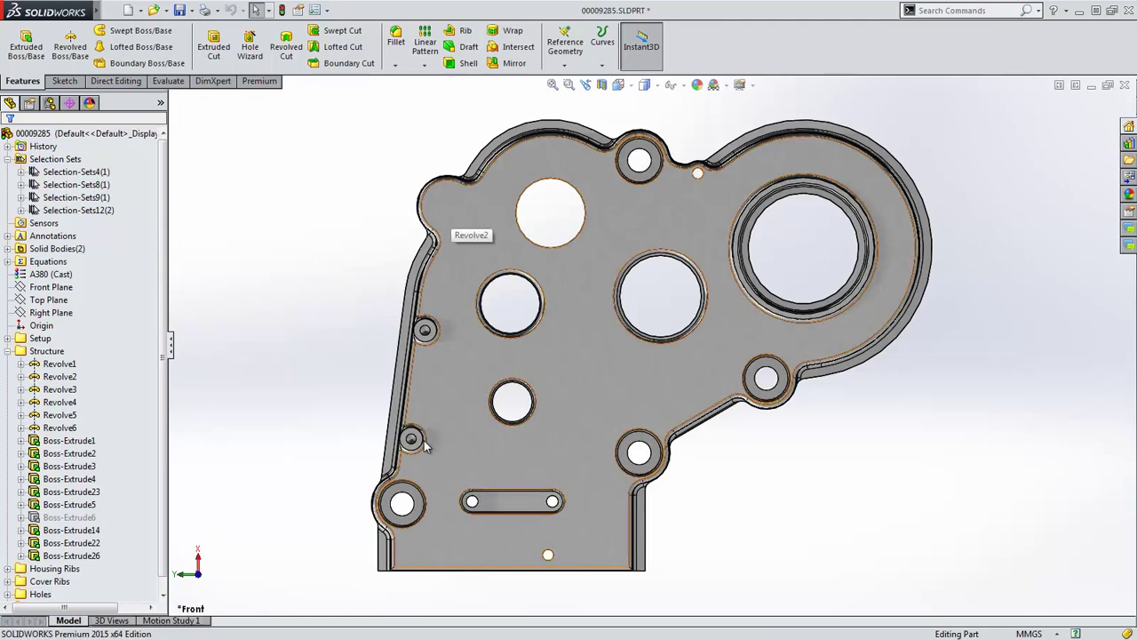
- Customize the graphics-area context toolbar by adding the Hole Wizard command from the Features category
left_click(449, 211)
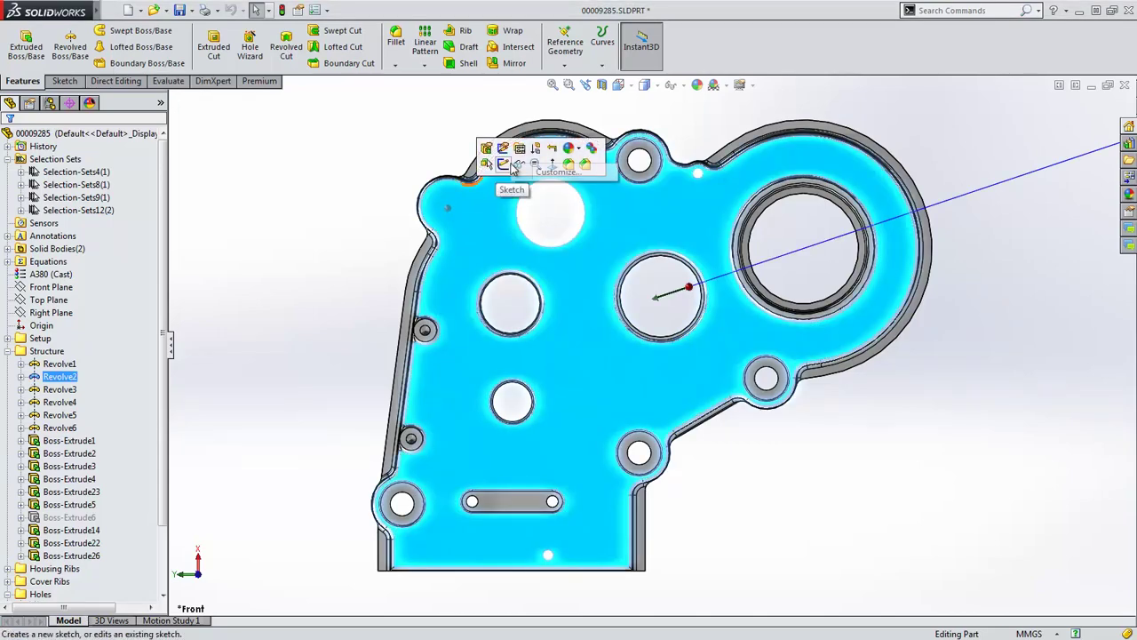
left_click(533, 174)
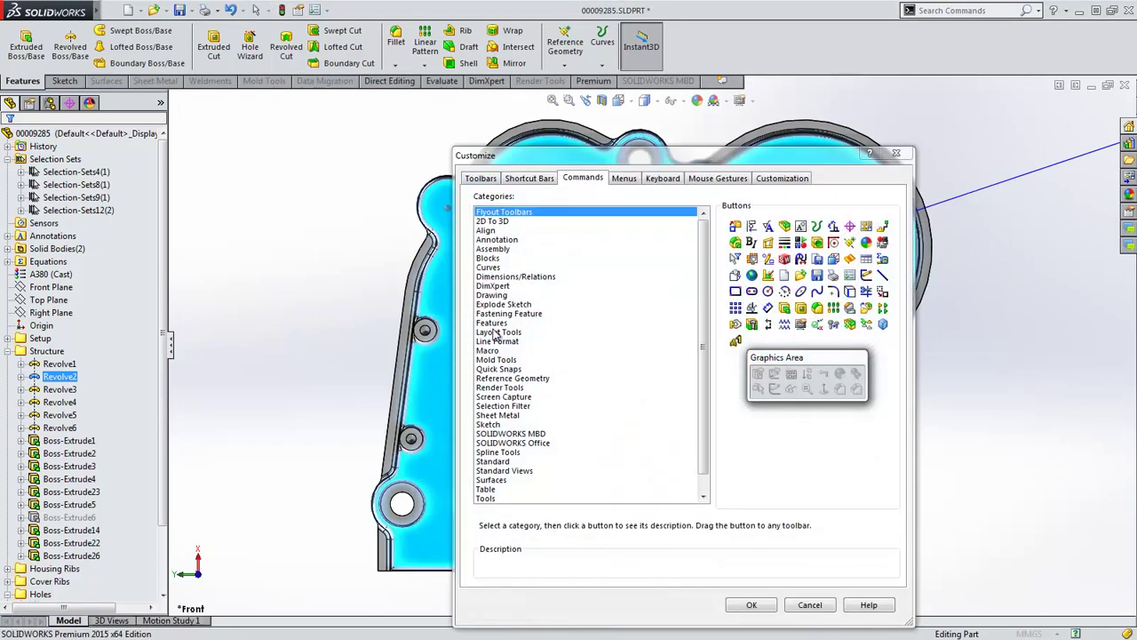
left_click(493, 323)
left_click(754, 260)
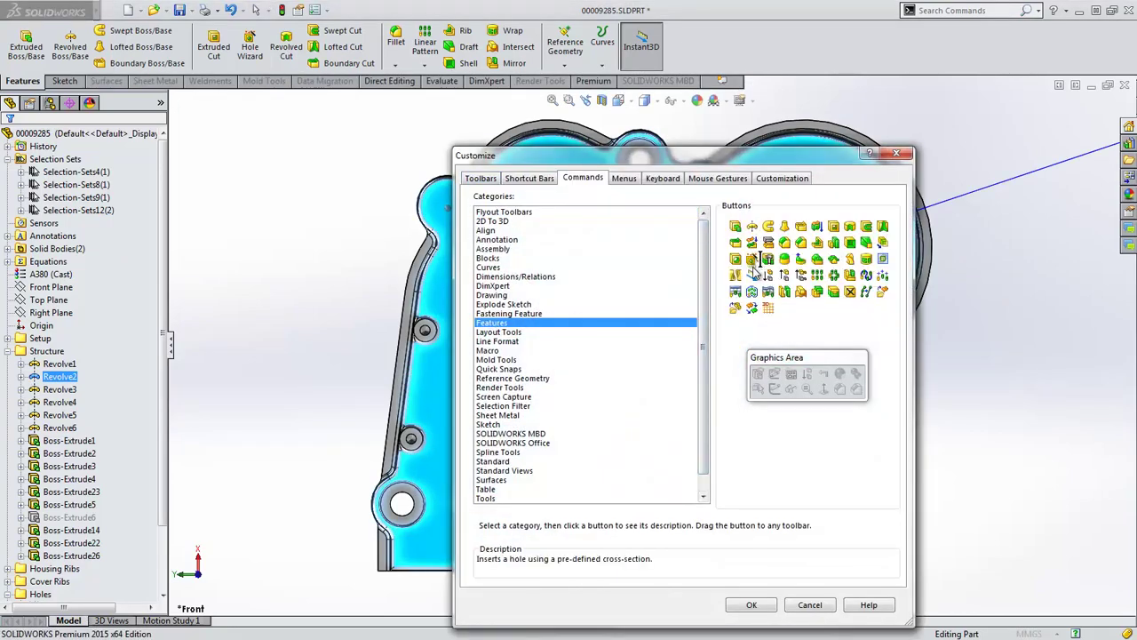
left_click_drag(752, 263, 868, 389)
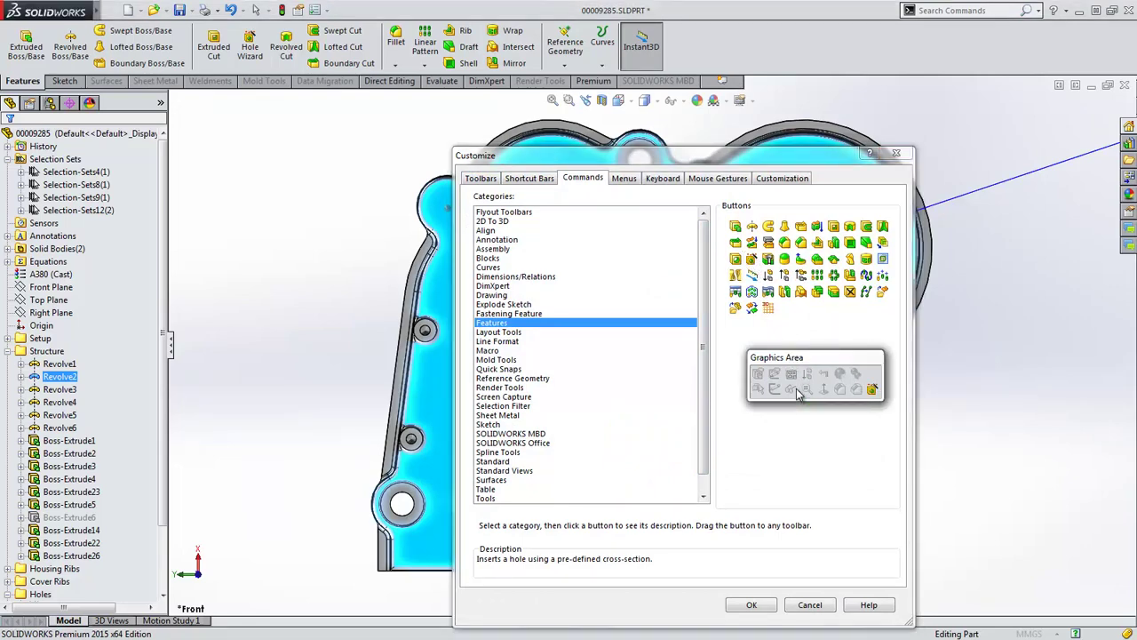
left_click(751, 606)
left_click(339, 182)
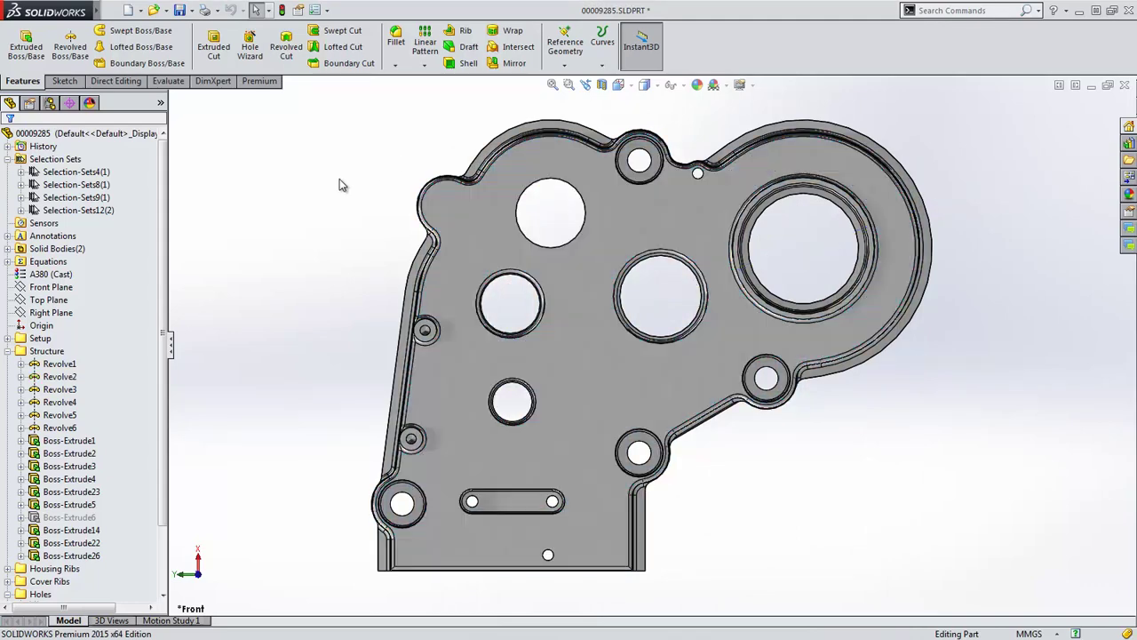
- Add an M6 Pan Cross Head counterbore hole with Hole Wizard on the cover face, centred on the rounded lobe without a hole
left_click(455, 202)
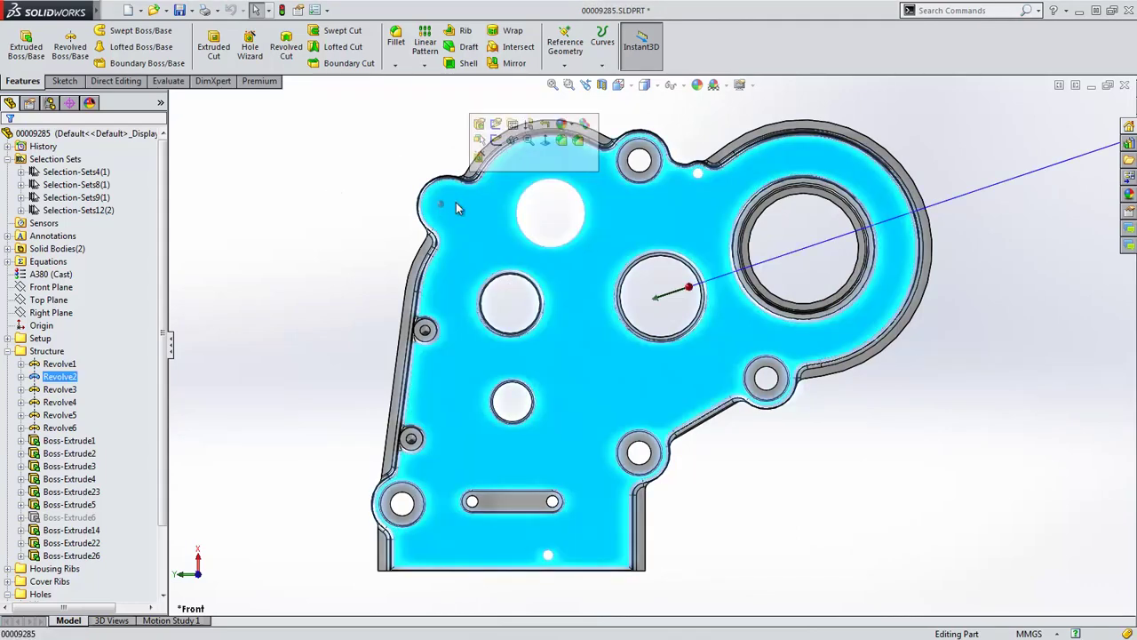
left_click(478, 157)
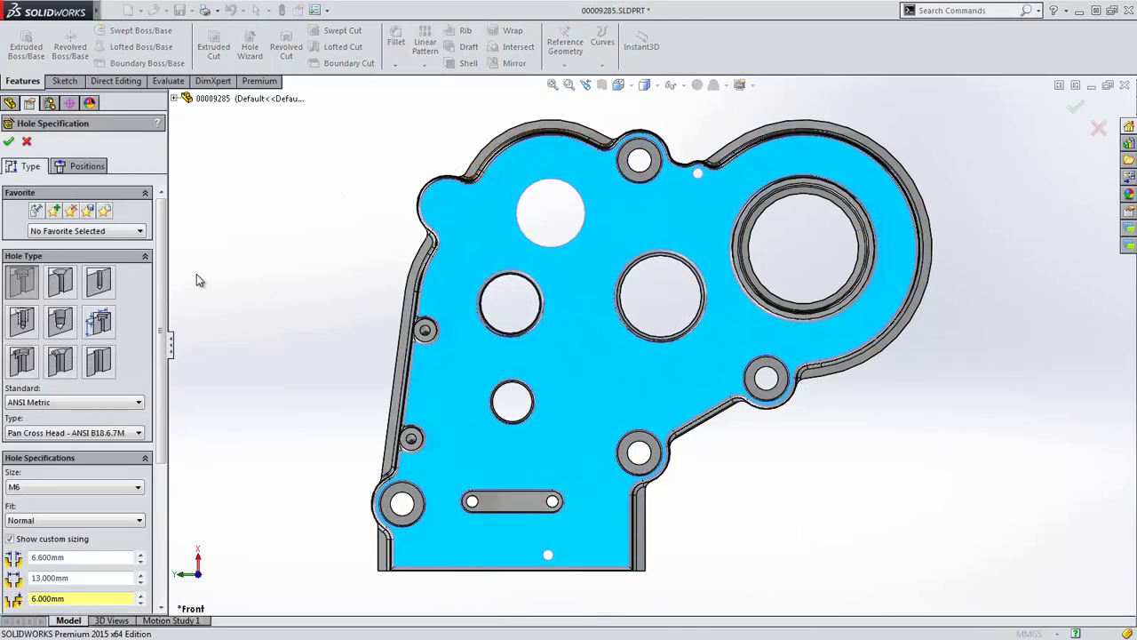
left_click(87, 167)
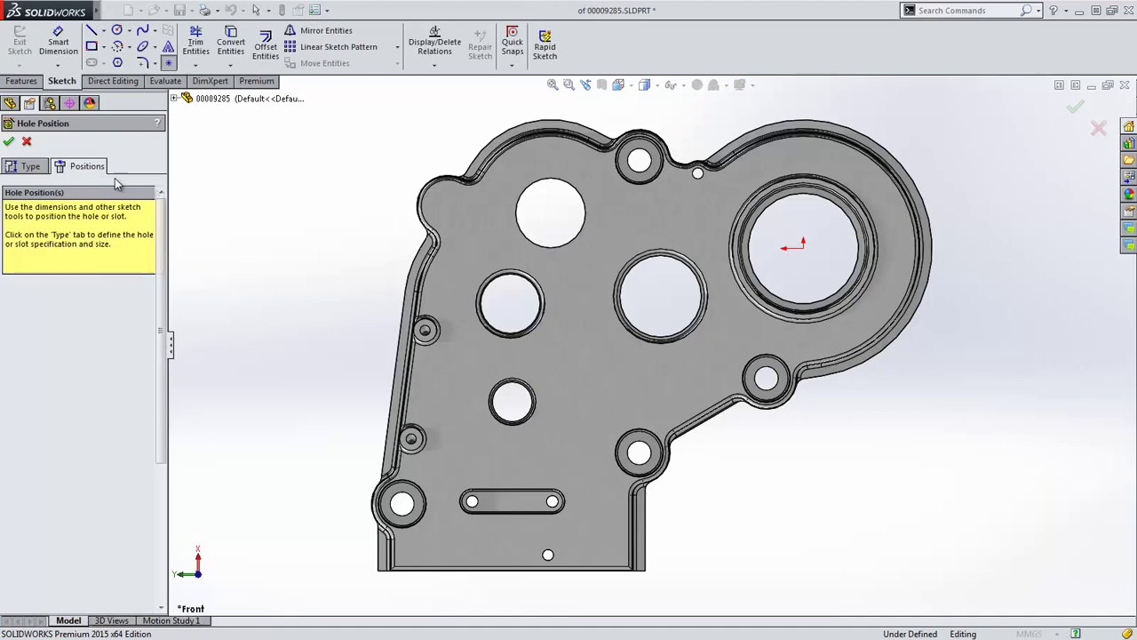
left_click(444, 206)
key("Return")
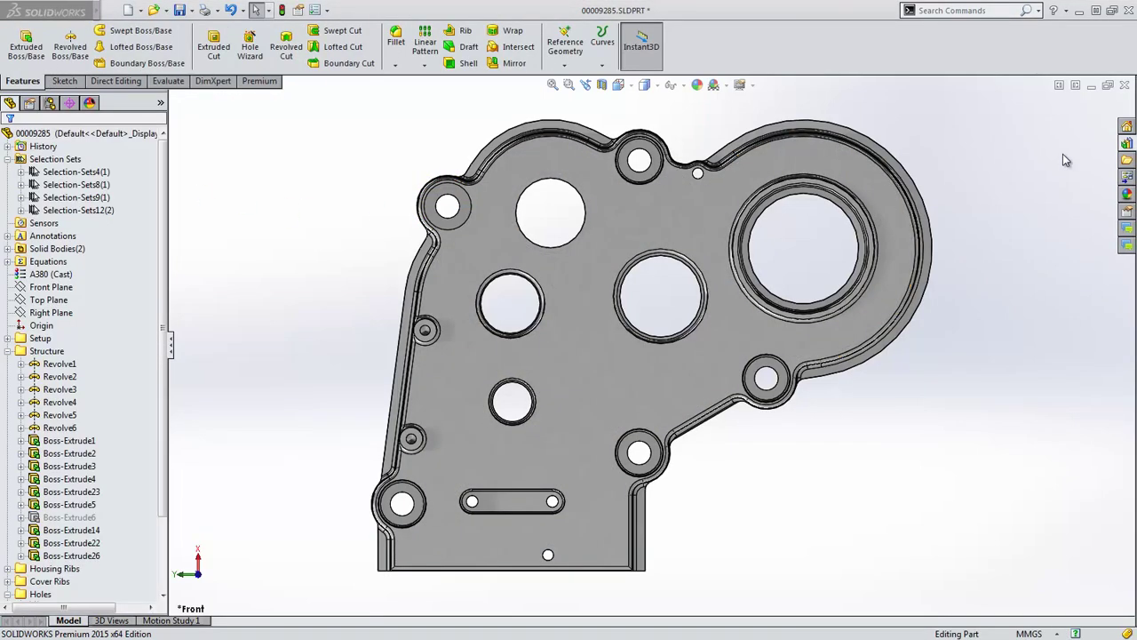
- Set the Toolbox user settings to show Filename as component name and Configuration Name as bill-of-materials part number, and save them
left_click(1127, 143)
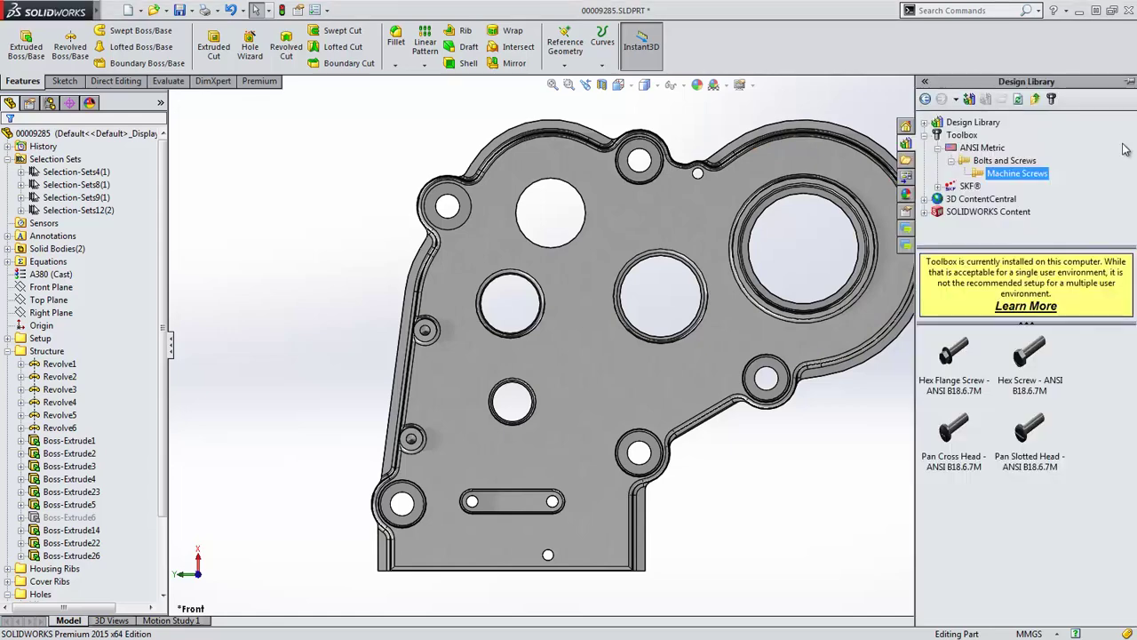
left_click(1051, 100)
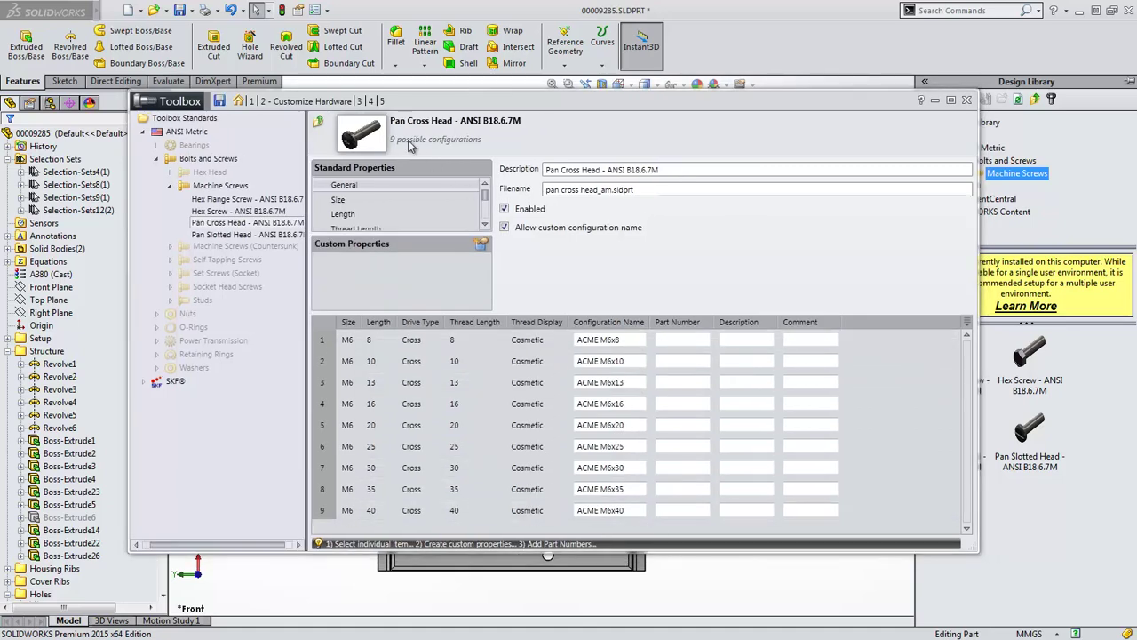
left_click(360, 101)
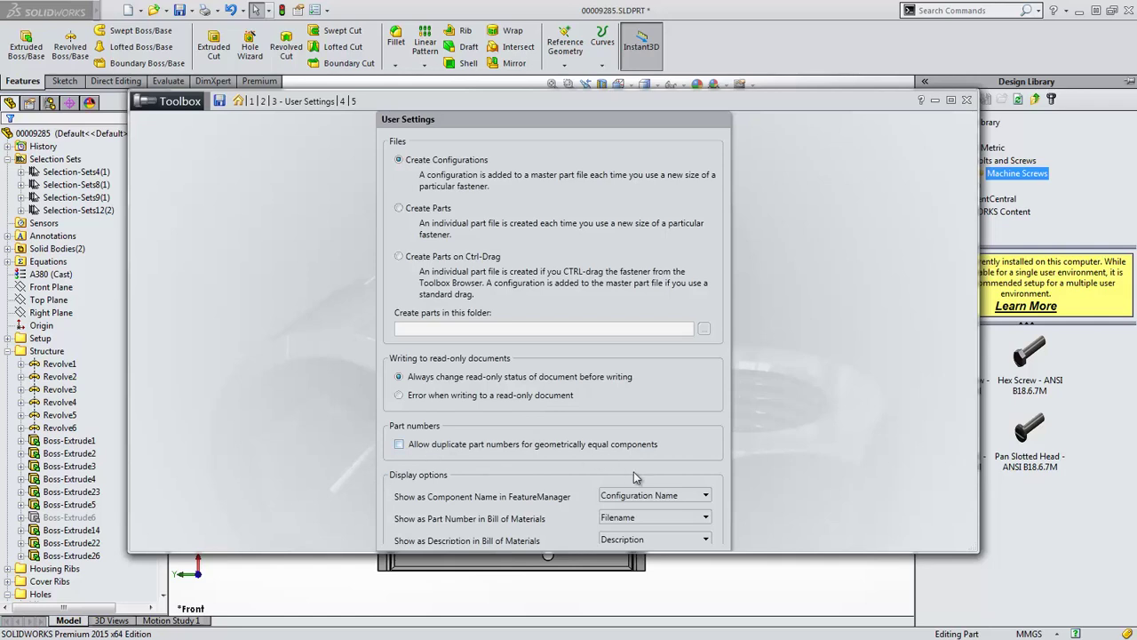
left_click(681, 496)
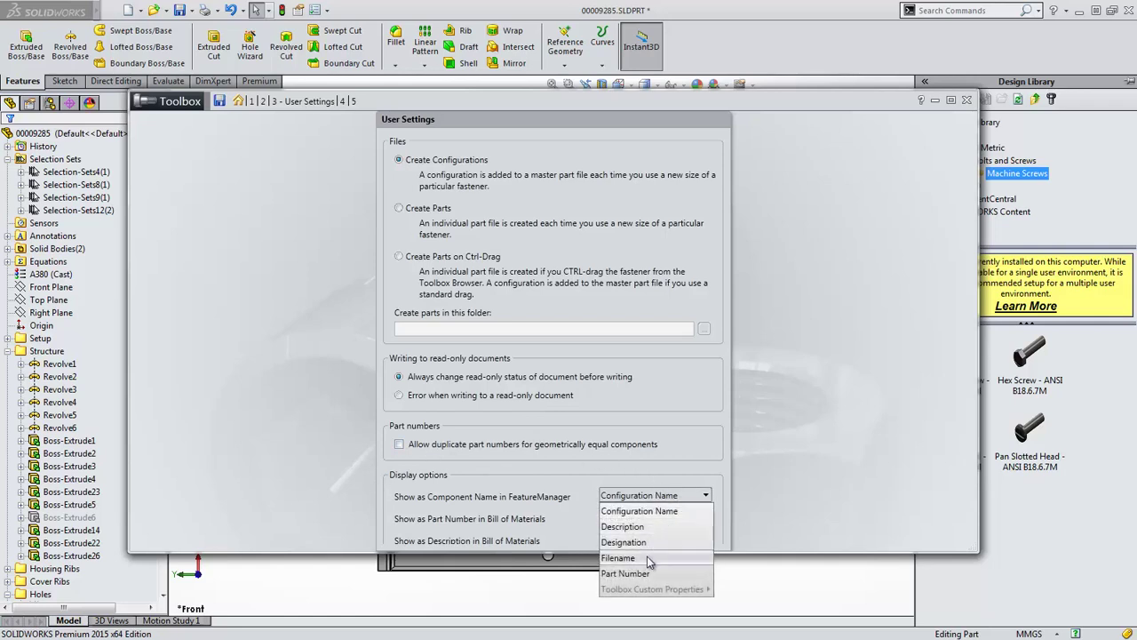
left_click(648, 558)
left_click(660, 518)
left_click(655, 533)
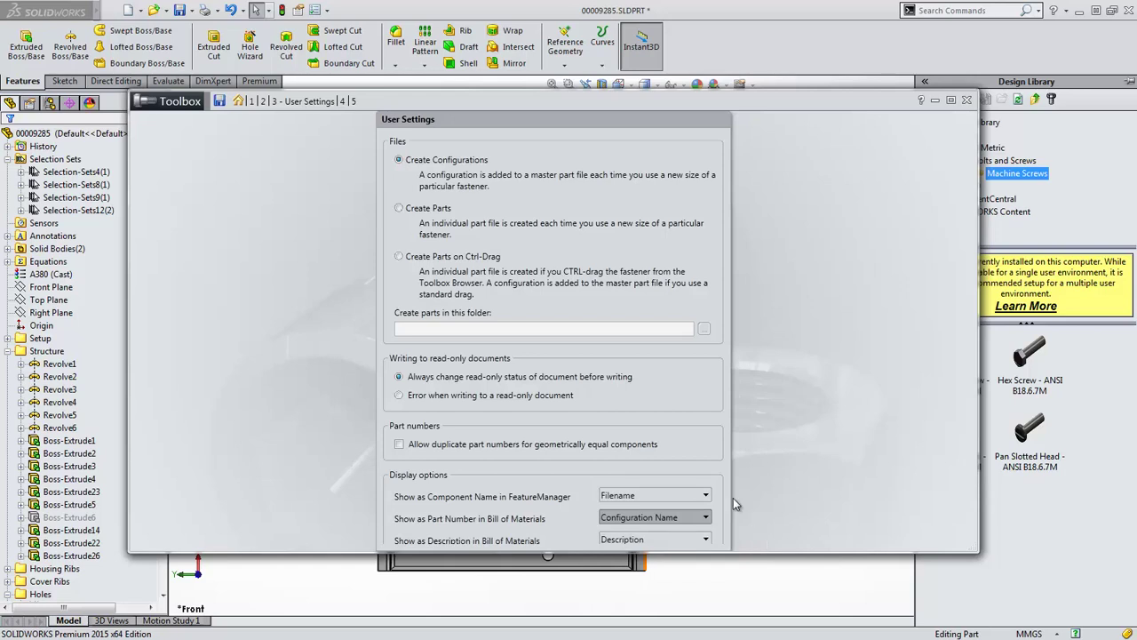
left_click(223, 105)
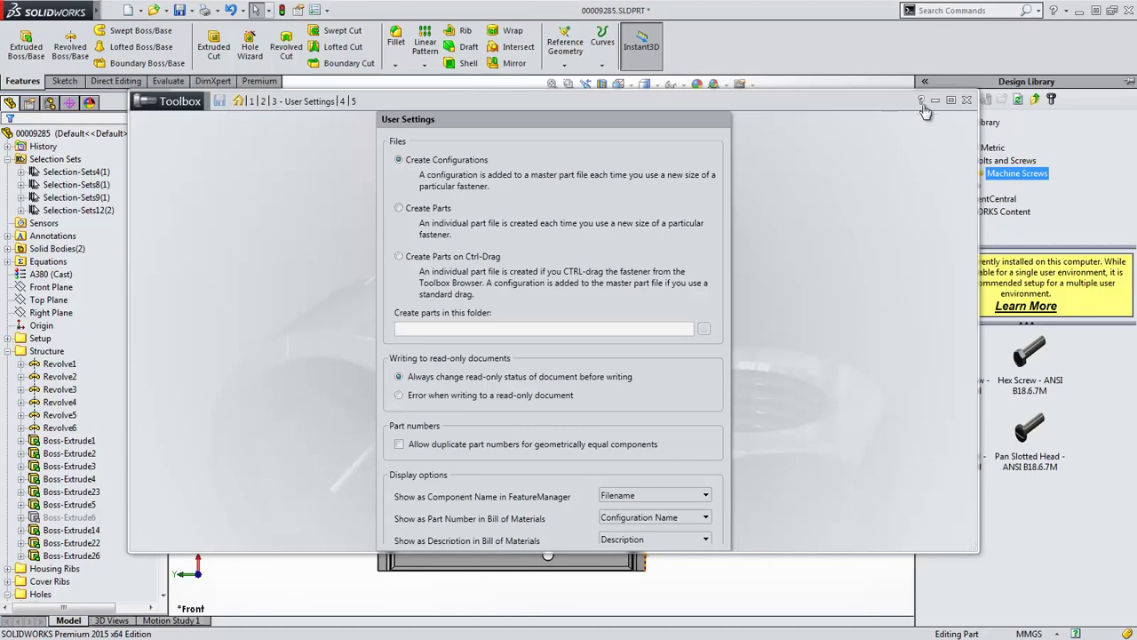
left_click(966, 100)
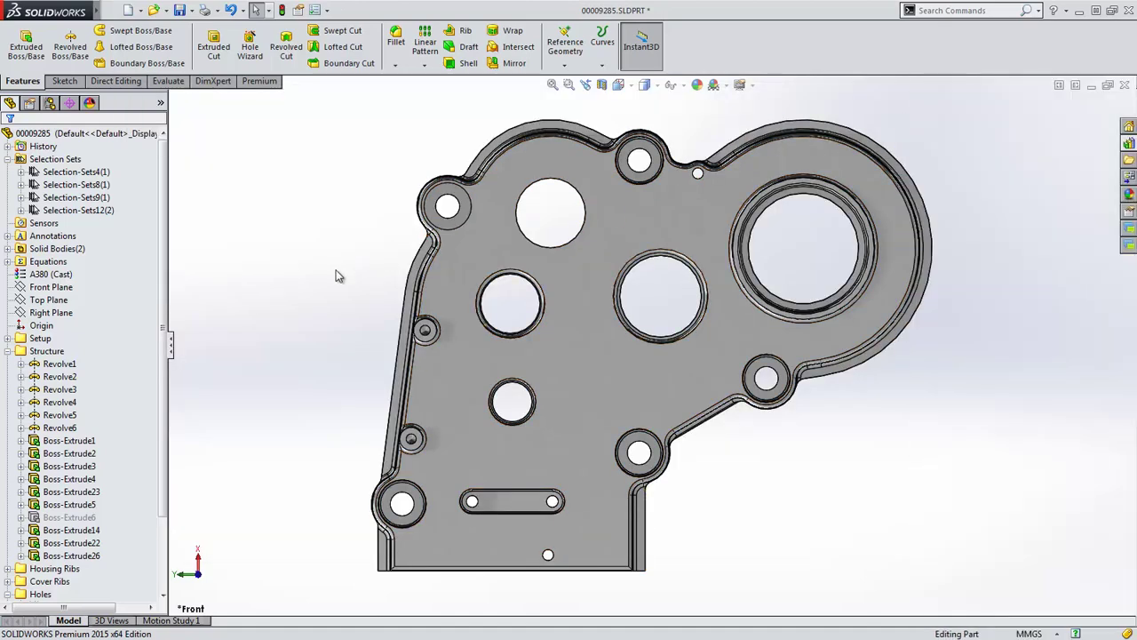
- Switch to the gearbox assembly and insert an M6 Pan Cross Head screw, length 8, into the cover's new hole
key("r")
left_click(479, 287)
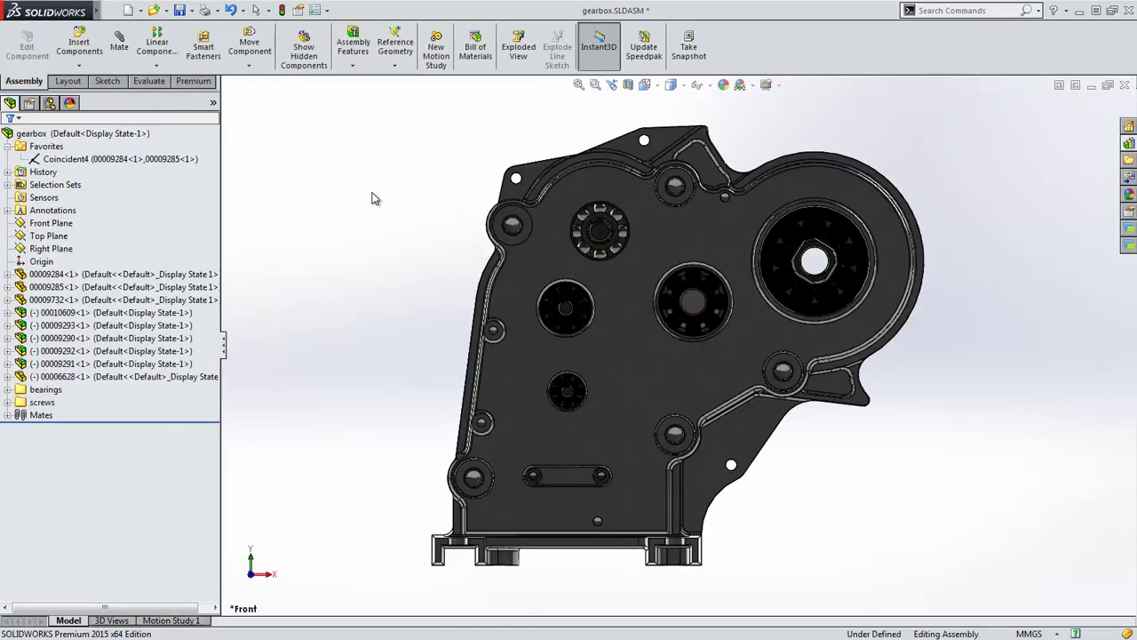
middle_click_drag(376, 198, 410, 246)
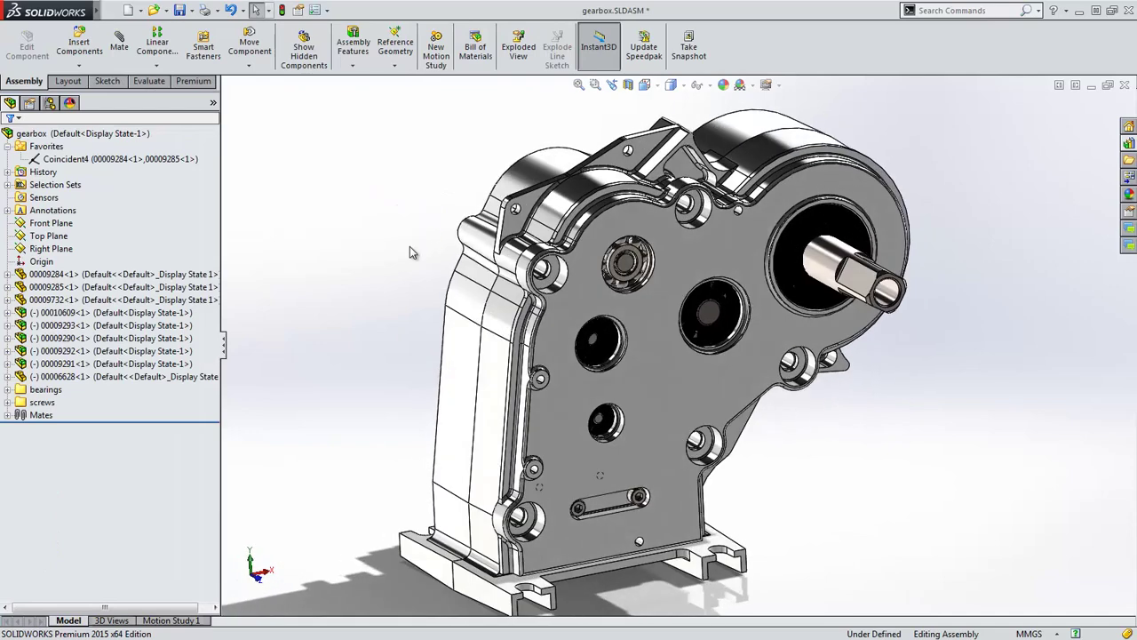
left_click(1130, 143)
left_click_drag(957, 429, 548, 271)
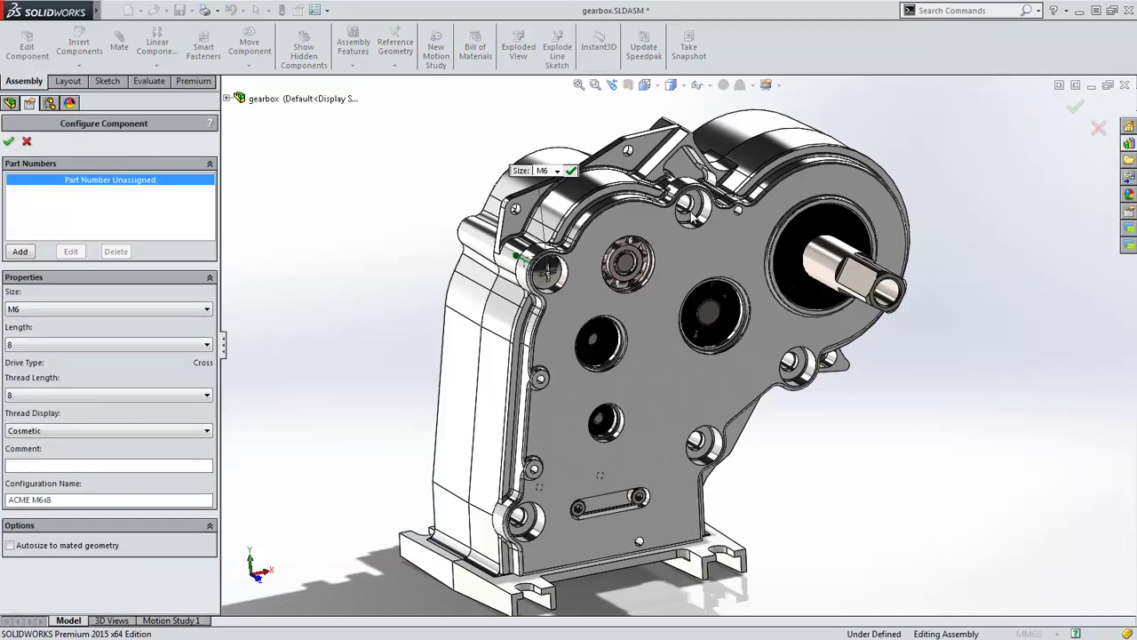
- Place copies of the M6x8 pan cross head screw in the other four counterbored holes around the cover's edge
left_click(696, 215)
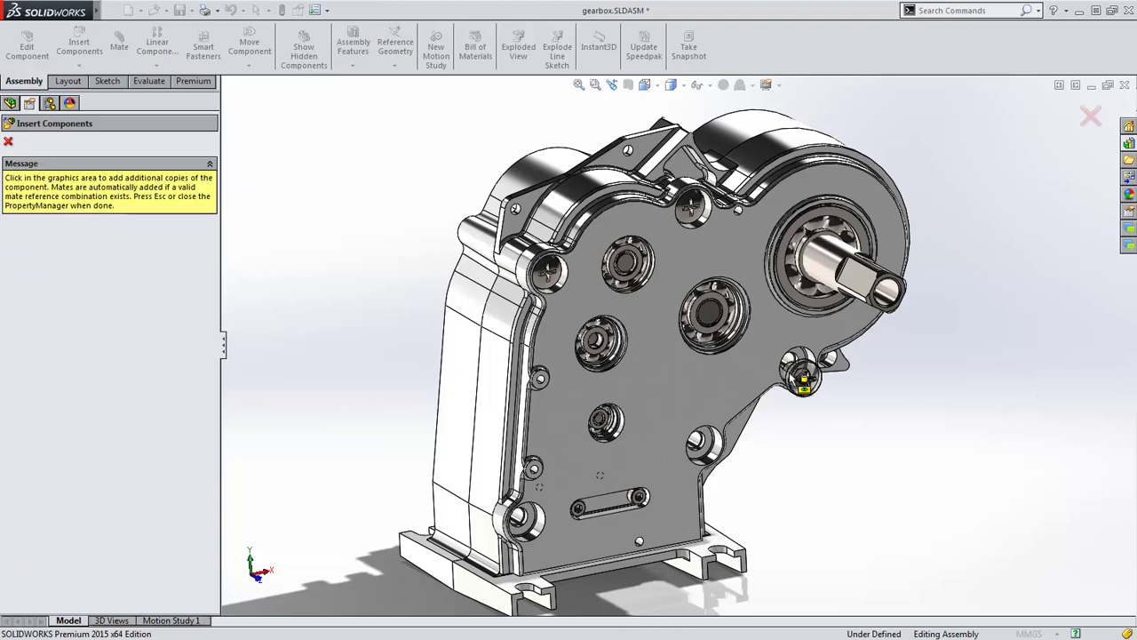
left_click(790, 368)
left_click(704, 444)
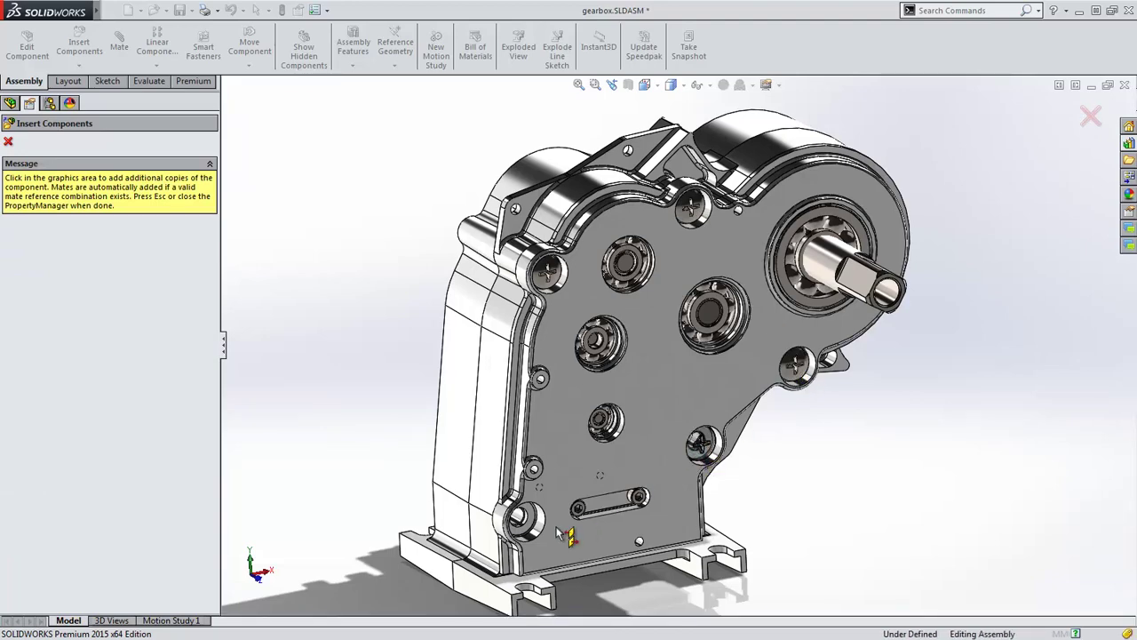
left_click(524, 526)
key("Escape")
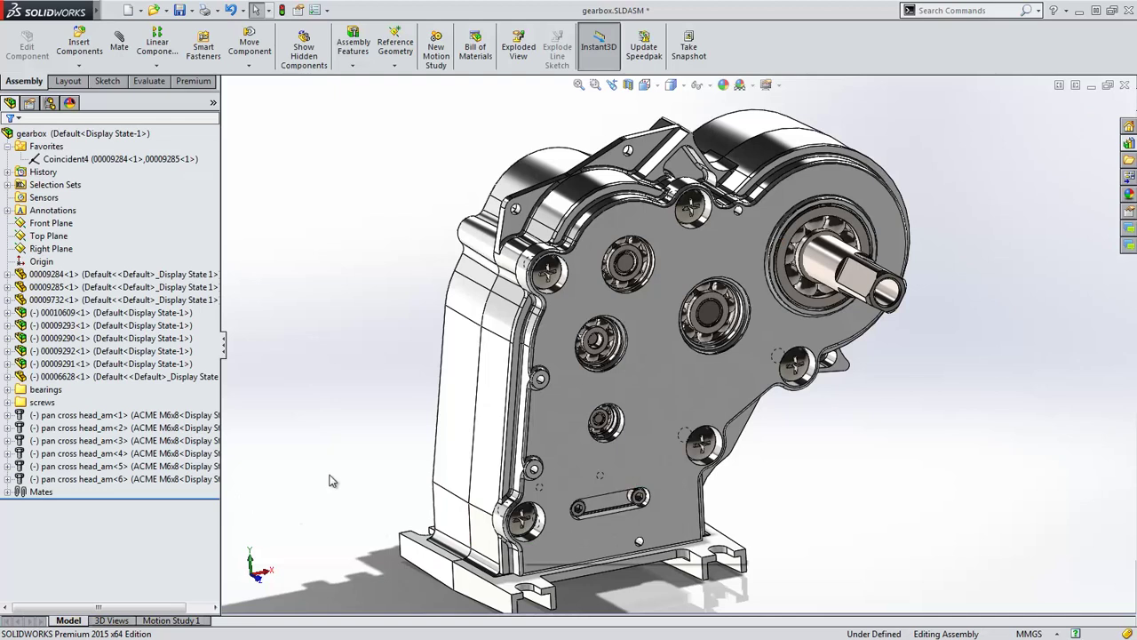
- Hide the feature tree and insert a bill of materials table beside the gearbox
left_click(225, 344)
left_click(461, 62)
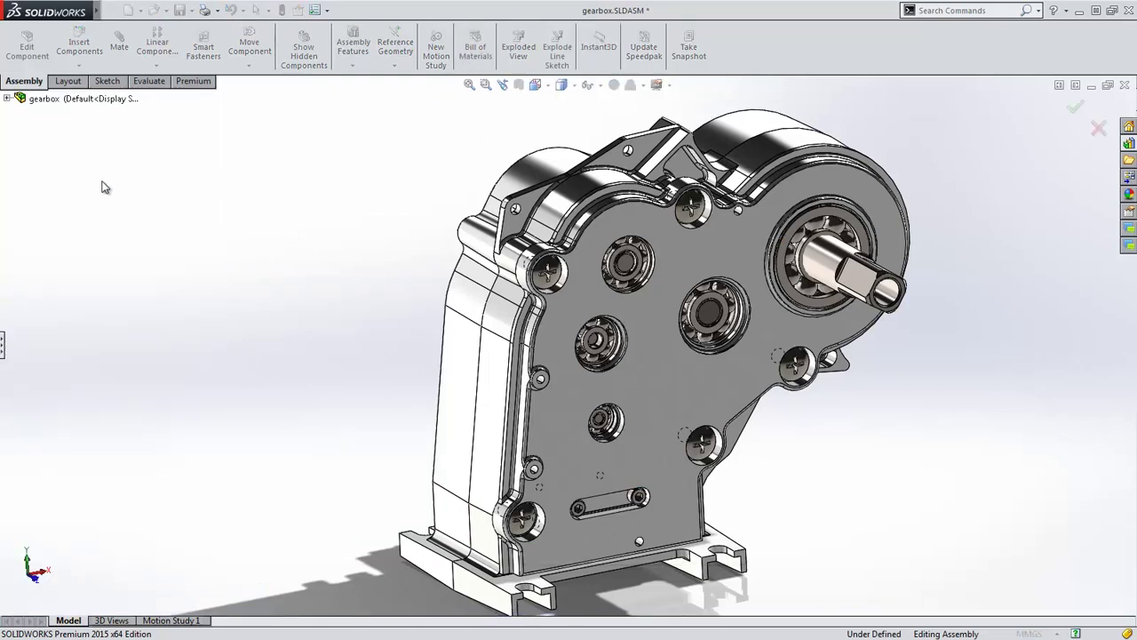
key("Escape")
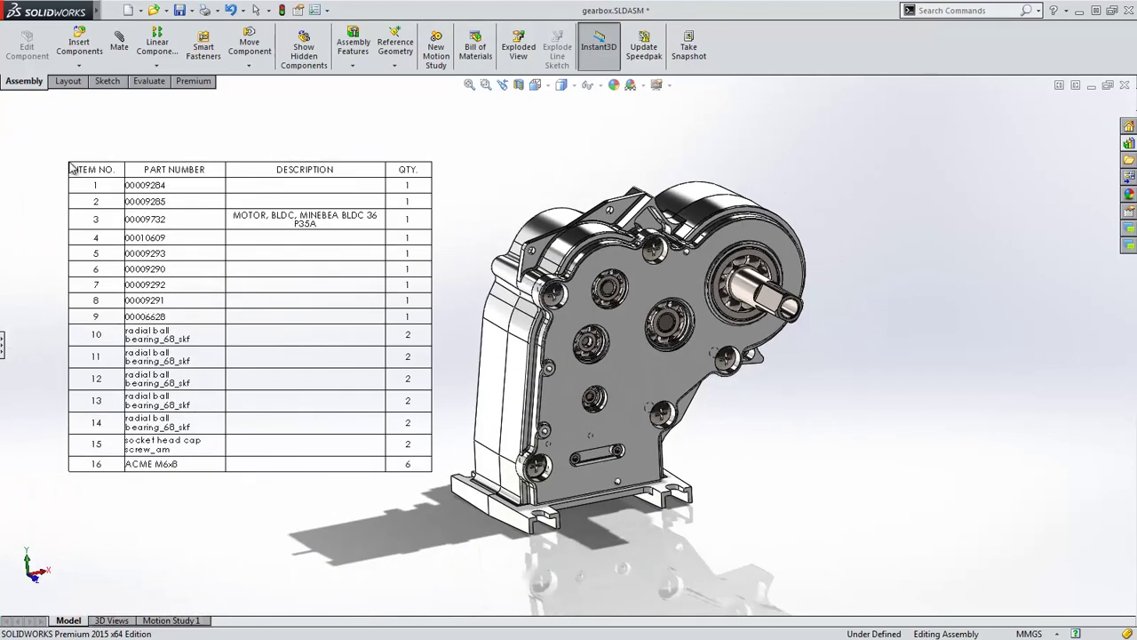
left_click(71, 164)
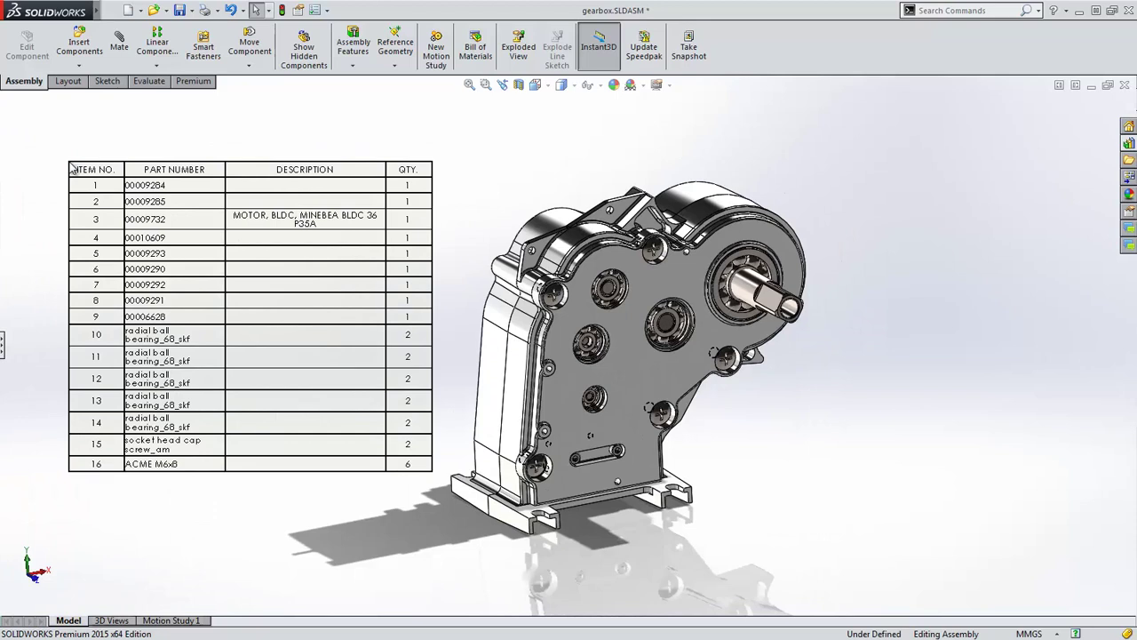